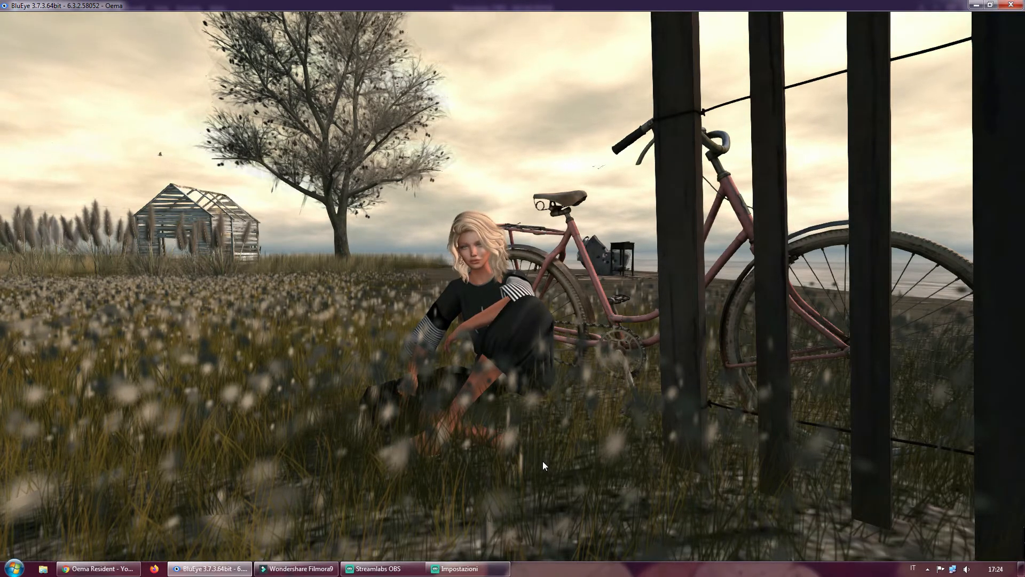
# Switch to the browser and compare the Streamlabs and OBS Studio download pages, including the Streamlabs go-live steps and supported platforms
pyautogui.click(110, 570)
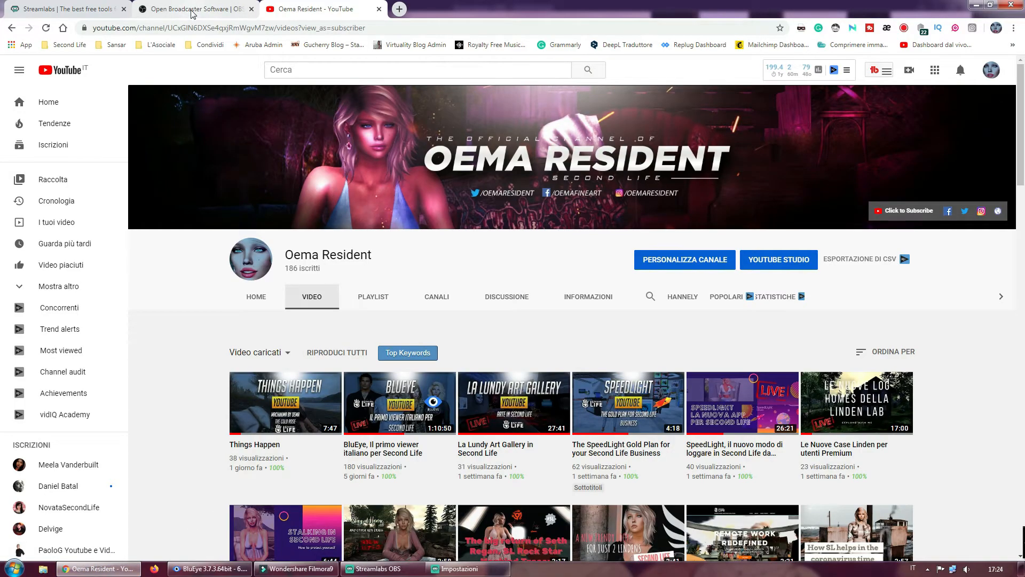
pyautogui.click(54, 11)
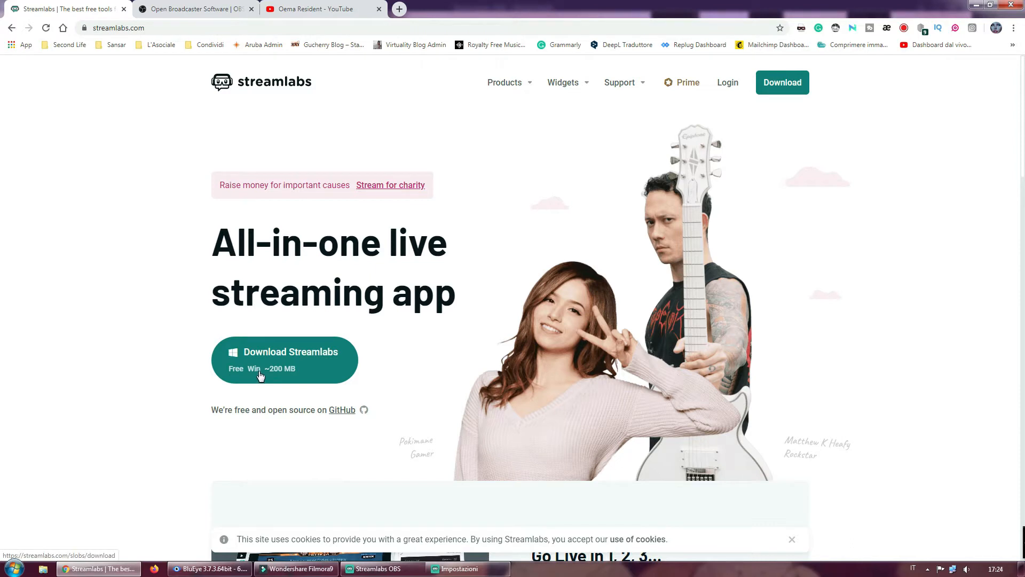
pyautogui.click(201, 10)
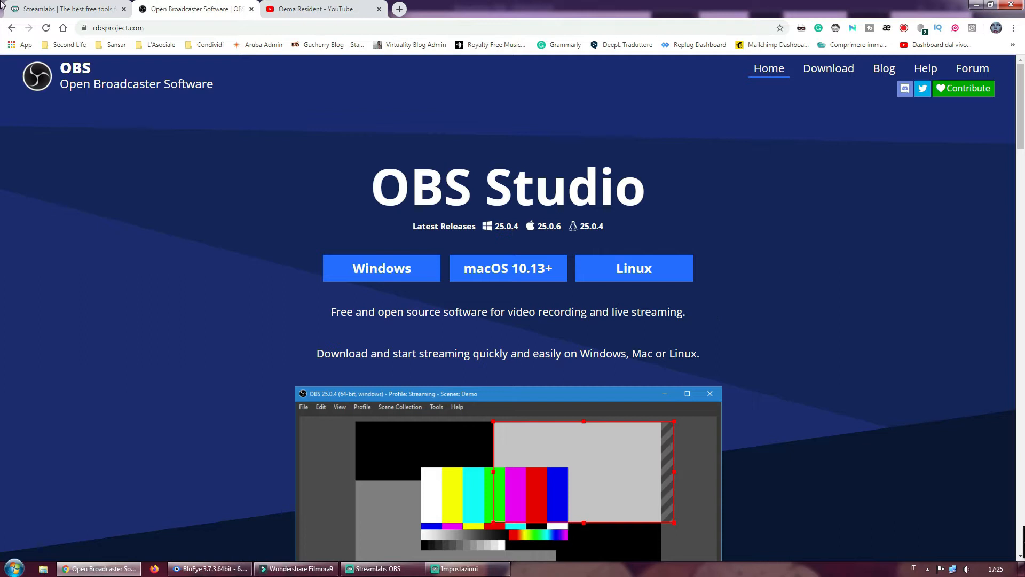
pyautogui.click(33, 10)
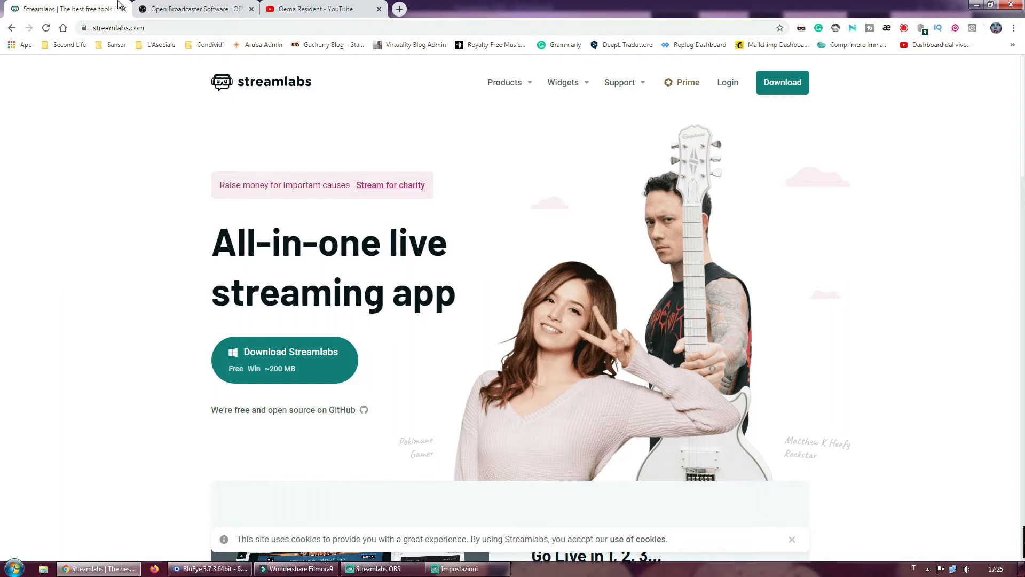
pyautogui.click(155, 9)
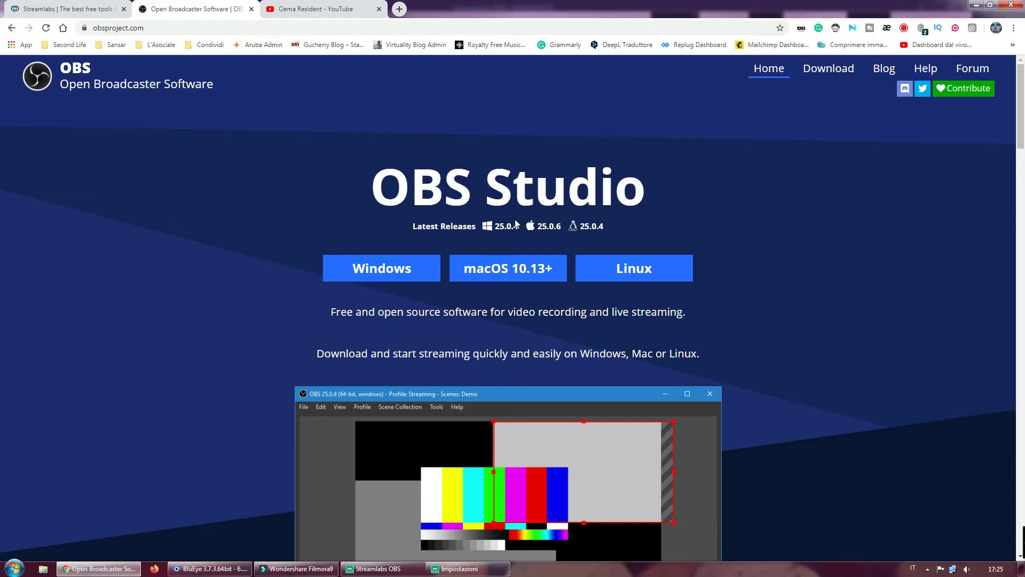
pyautogui.click(39, 11)
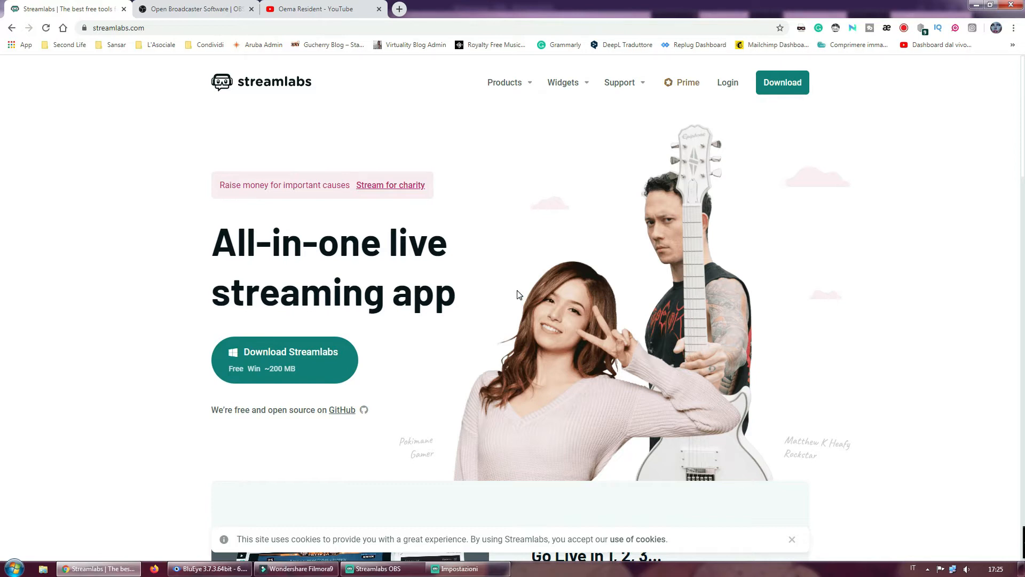
pyautogui.scroll(-7, 517, 291)
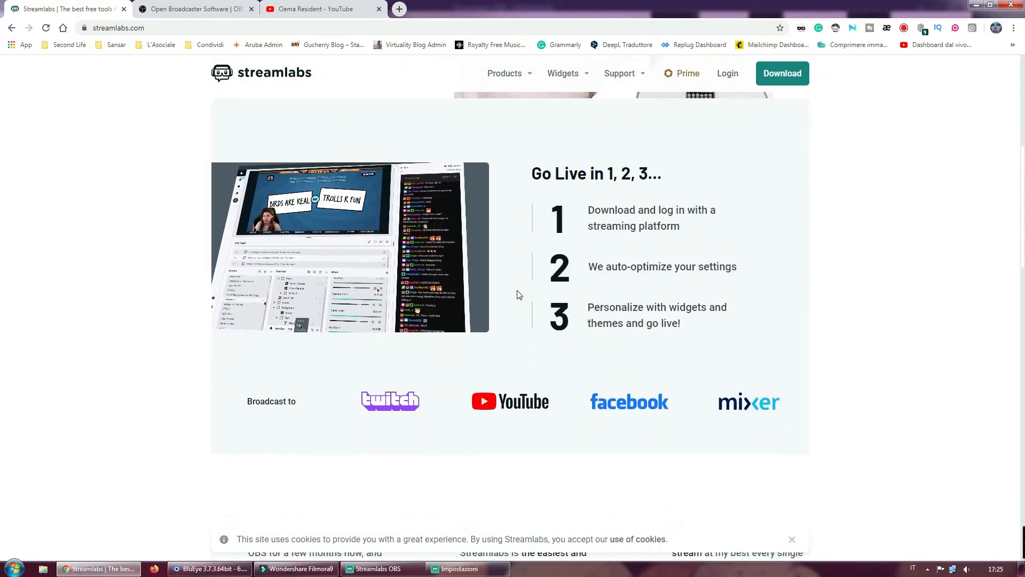
pyautogui.scroll(4, 517, 290)
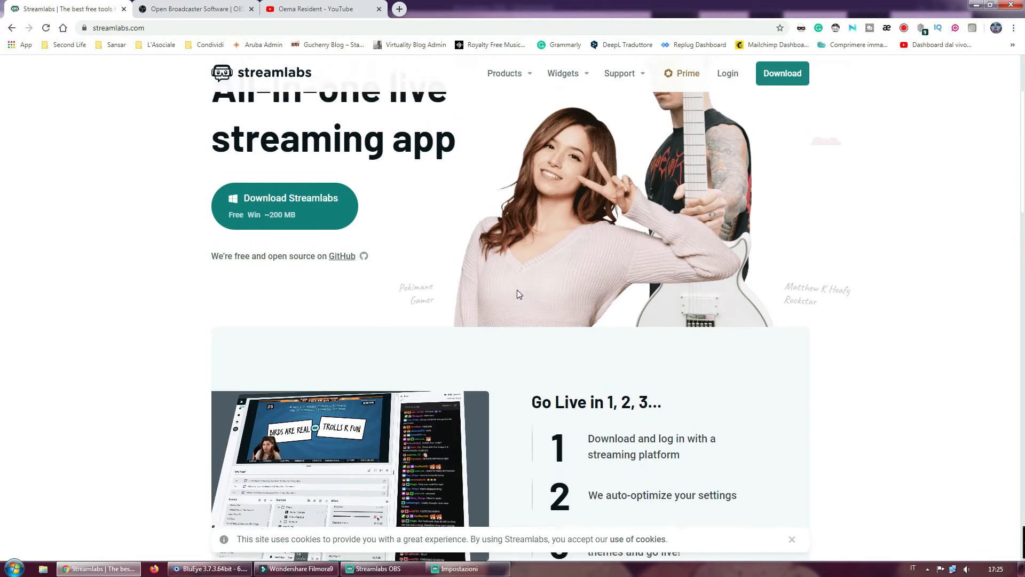
pyautogui.scroll(3, 516, 289)
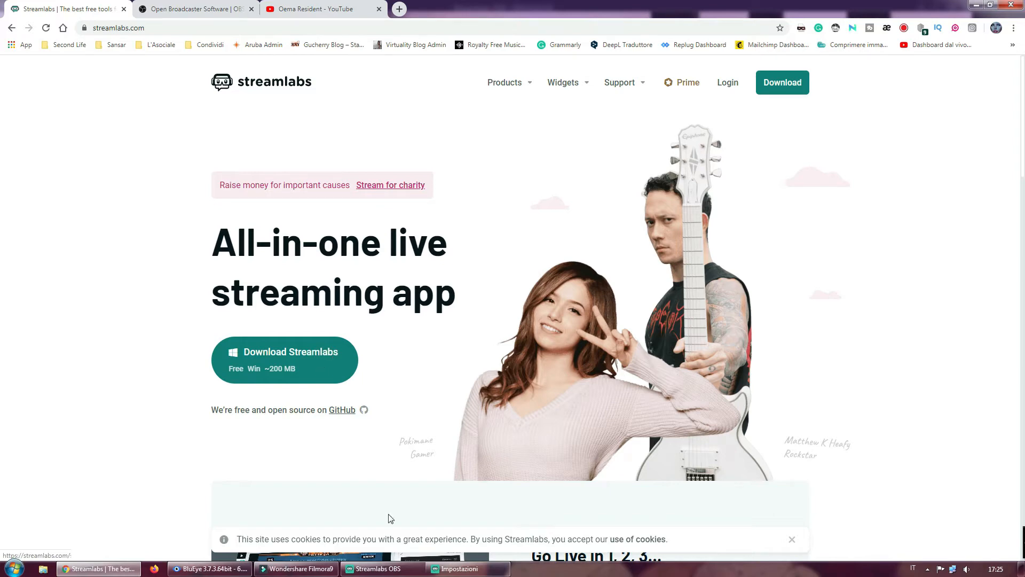
# Switch to Streamlabs OBS and set the stream settings to custom ingest streaming
pyautogui.click(400, 570)
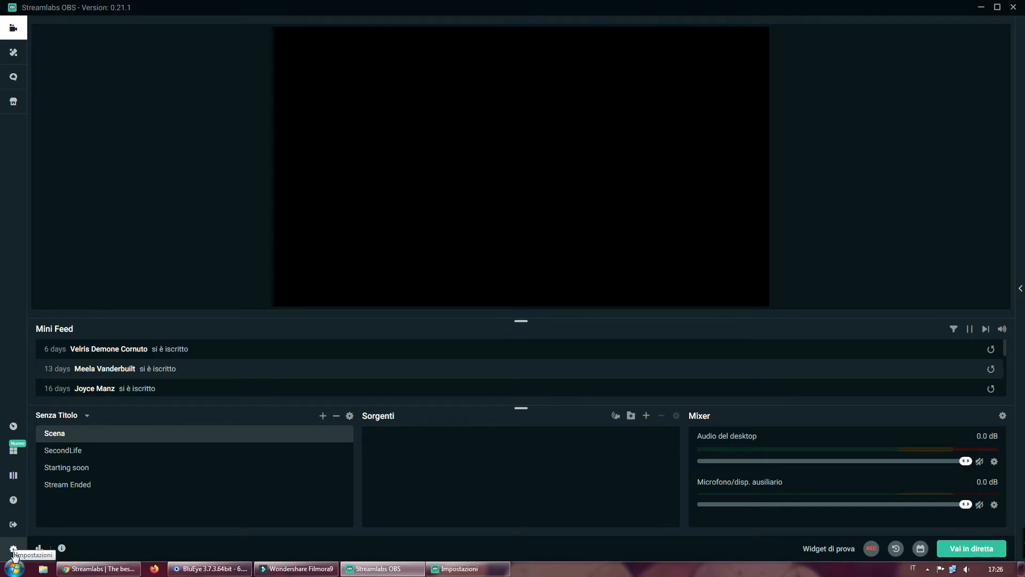
pyautogui.click(15, 550)
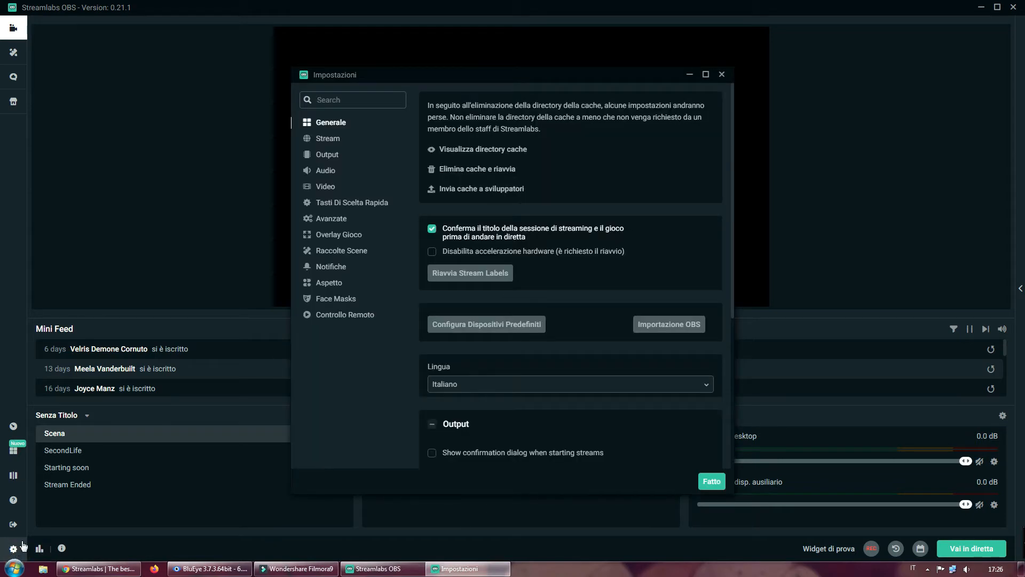
pyautogui.click(331, 142)
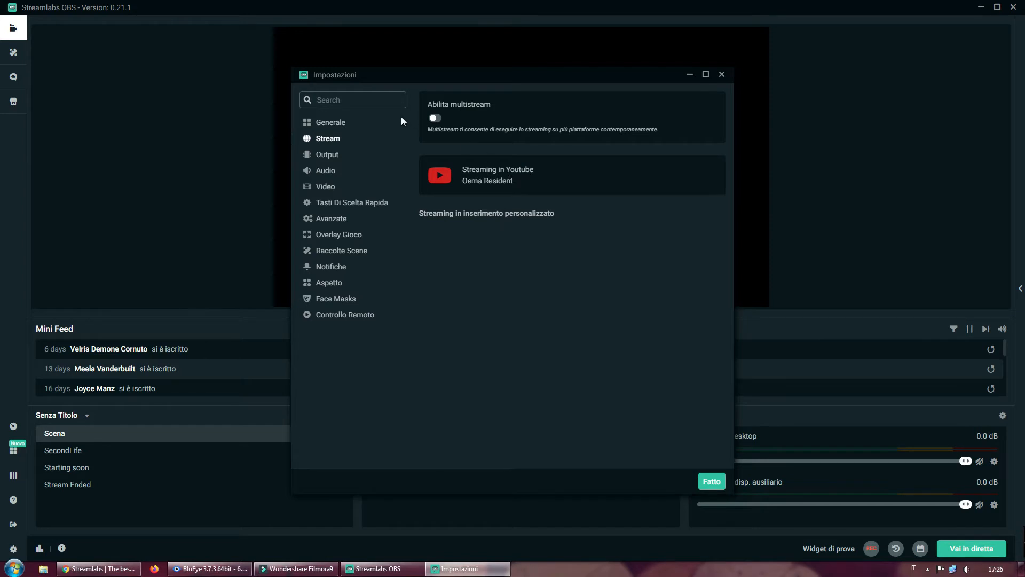
pyautogui.click(545, 216)
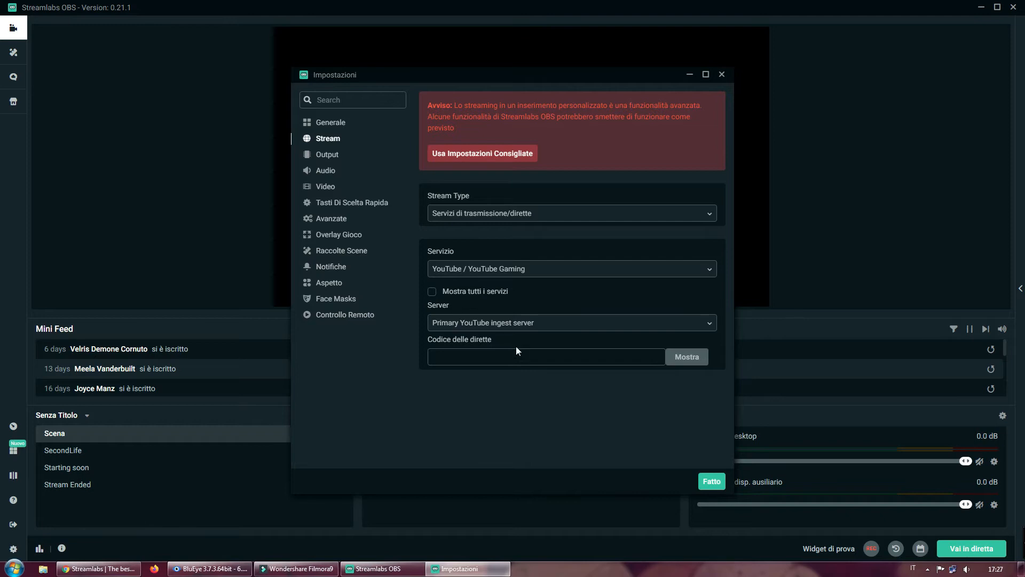
# Switch to the browser's YouTube channel page and start a new live stream in YouTube Studio without copying previous settings
pyautogui.click(98, 568)
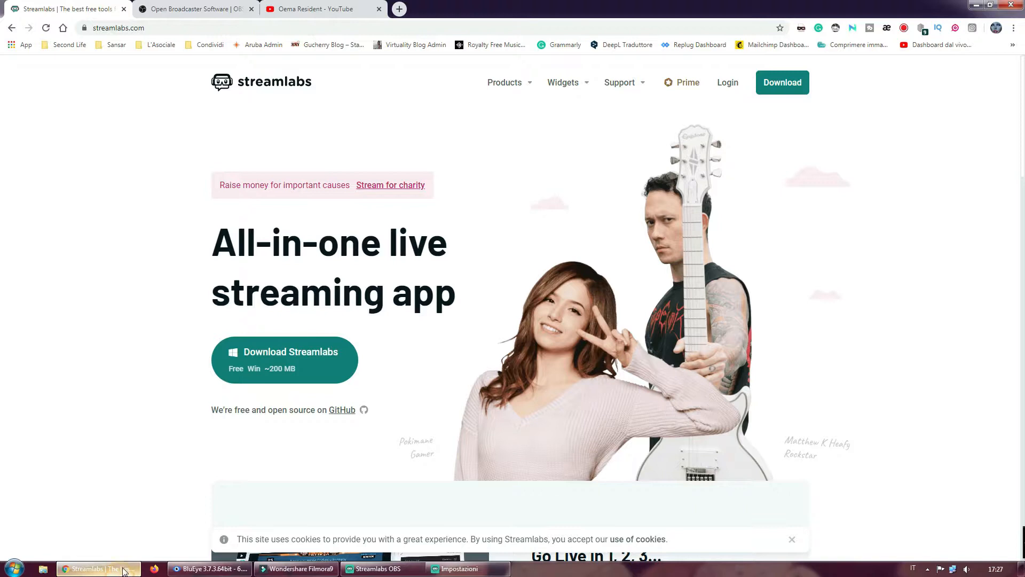
pyautogui.click(324, 13)
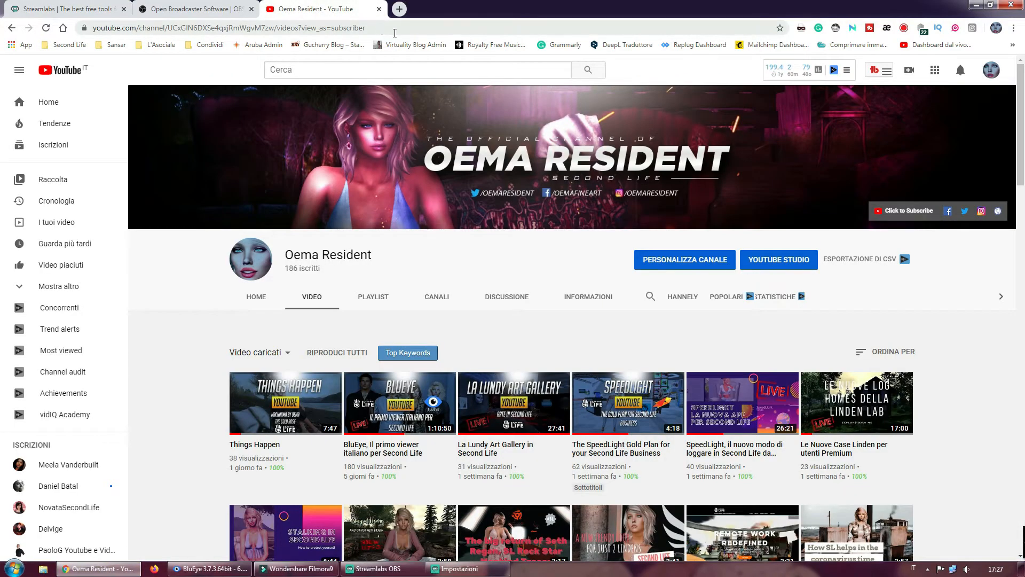
pyautogui.click(990, 71)
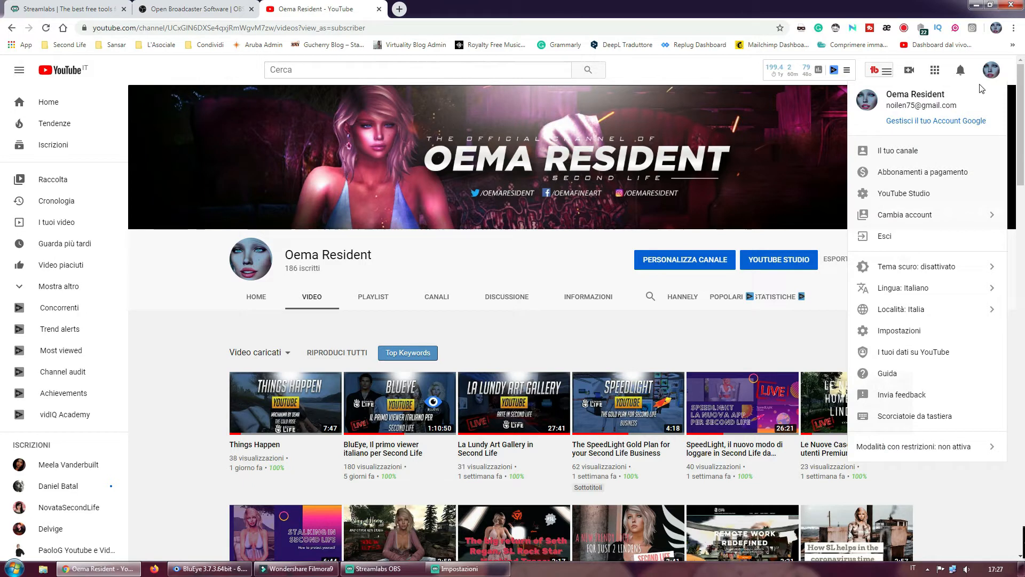
pyautogui.click(913, 196)
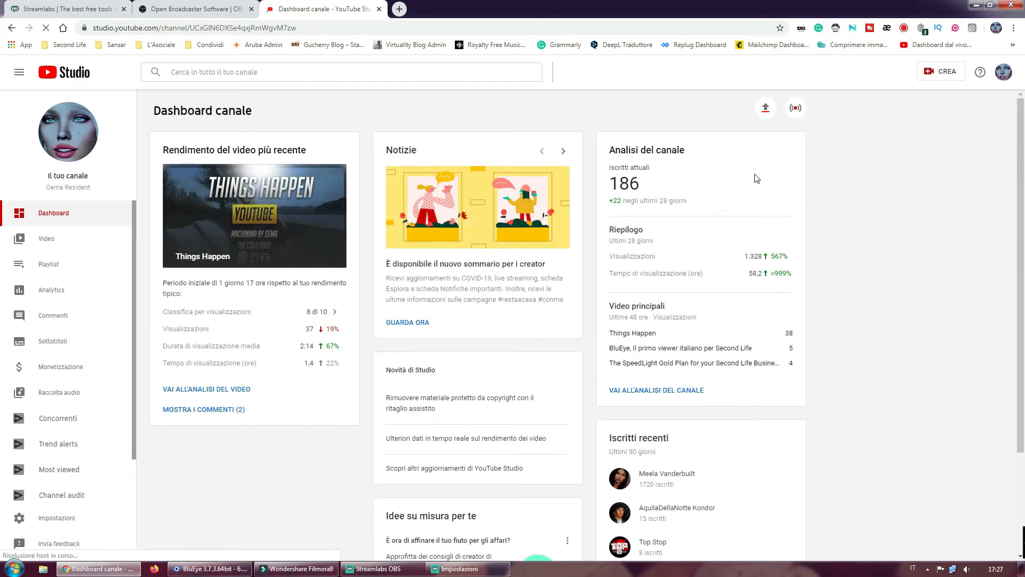
pyautogui.click(797, 109)
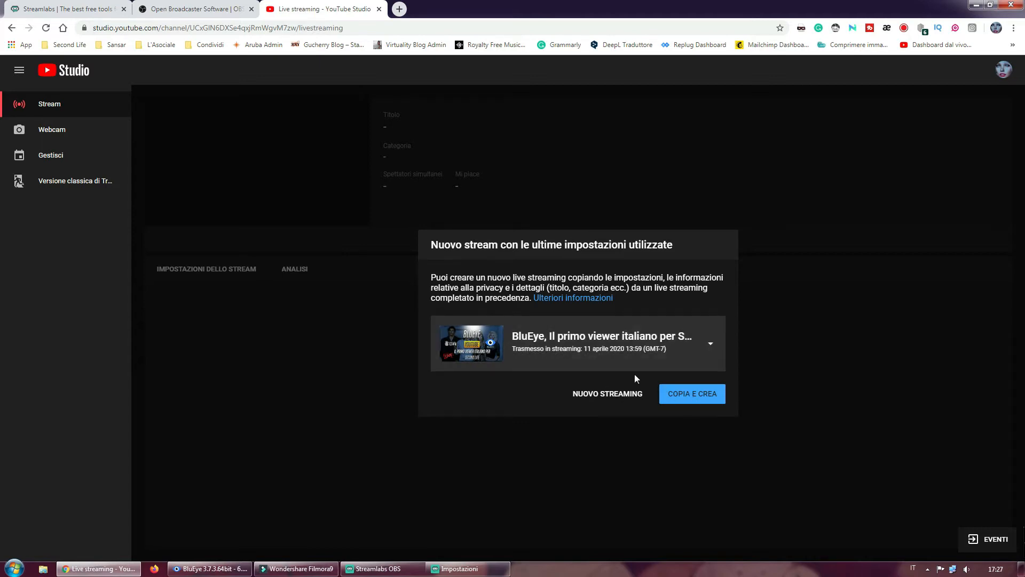
pyautogui.click(600, 398)
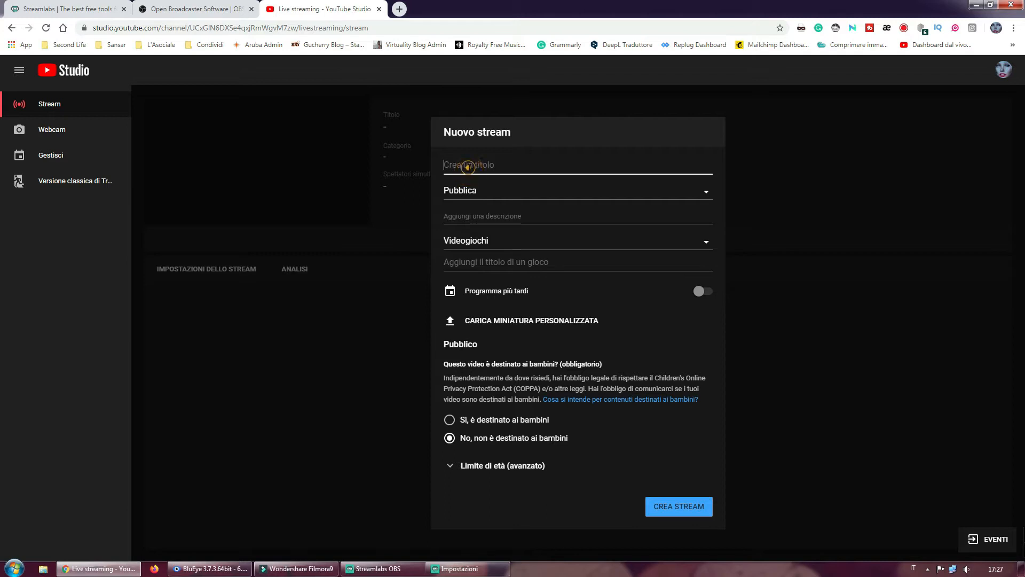
# Create the live stream with the title "test", the description "test" and the visibility set to Privata
pyautogui.write('tets')
pyautogui.press('BackSpace')
pyautogui.press('BackSpace')
pyautogui.write('st')
pyautogui.click(514, 216)
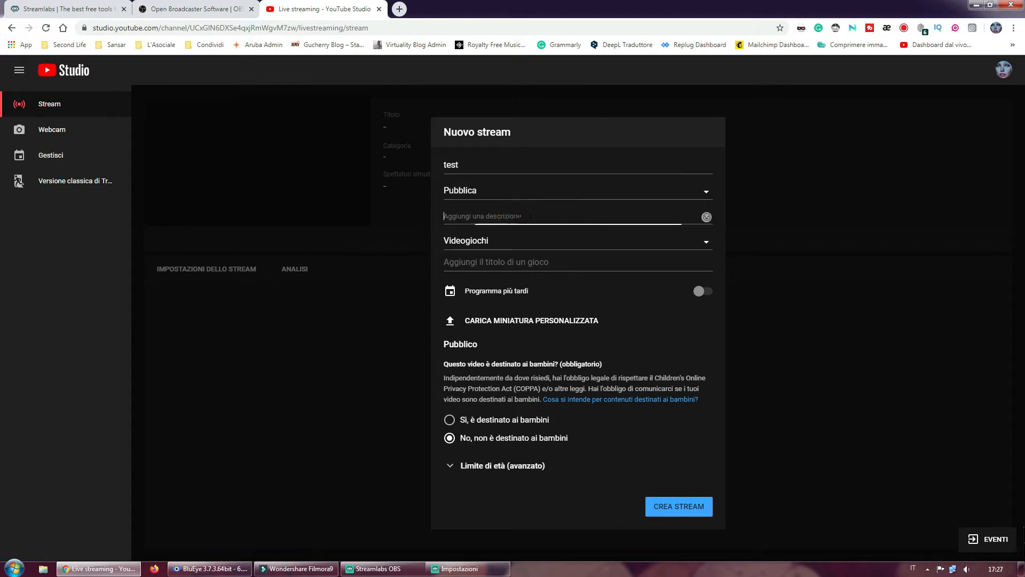
pyautogui.write('test')
pyautogui.click(614, 201)
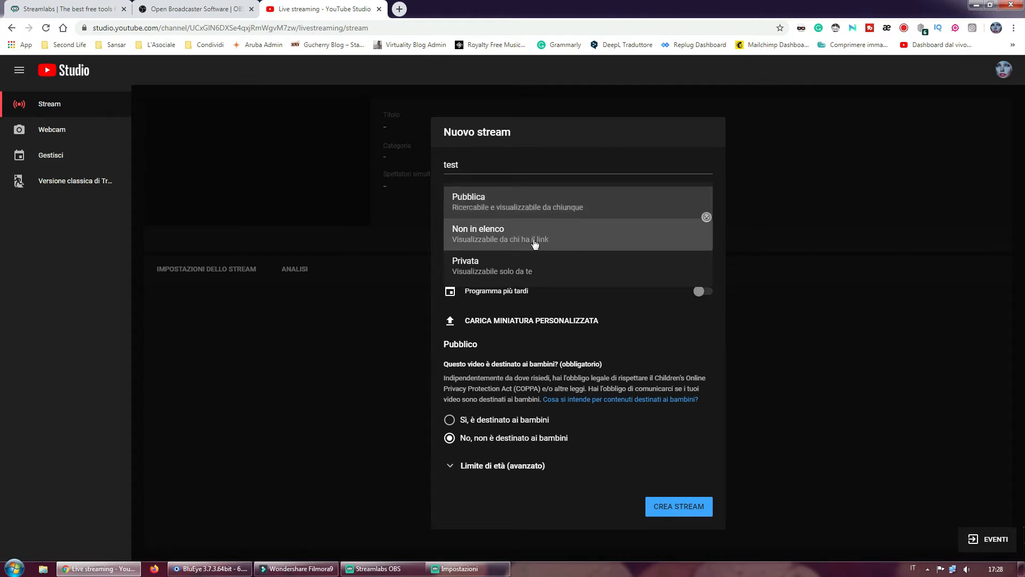
pyautogui.click(517, 275)
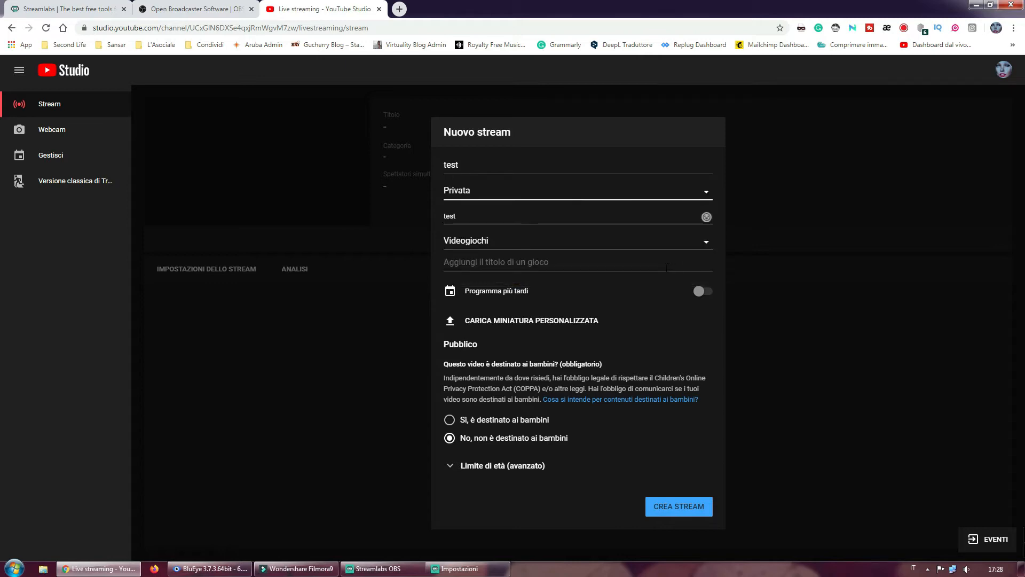
pyautogui.click(689, 512)
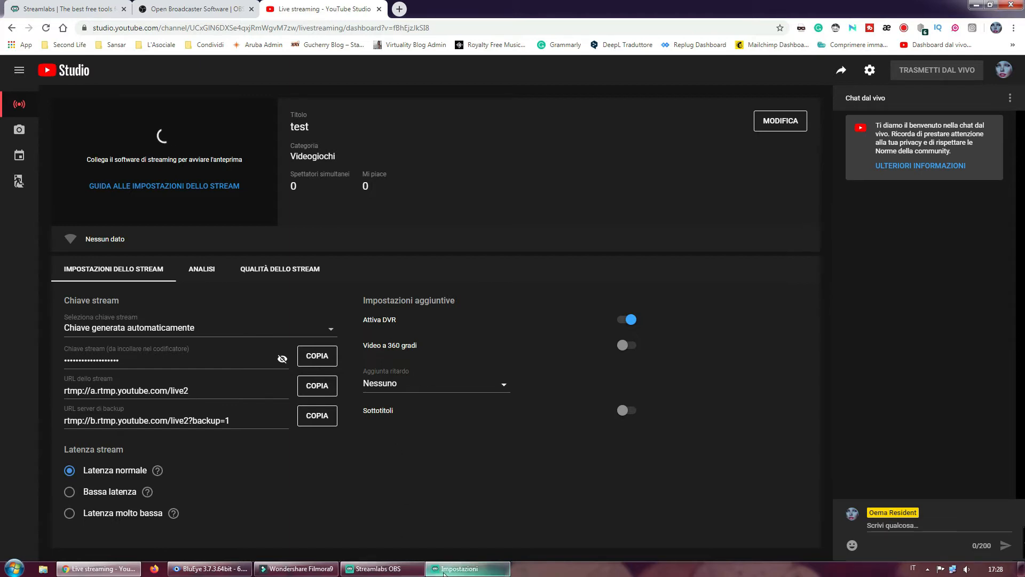
# Return to the Streamlabs OBS stream settings and replace the custom ingest configuration with the recommended settings
pyautogui.click(446, 570)
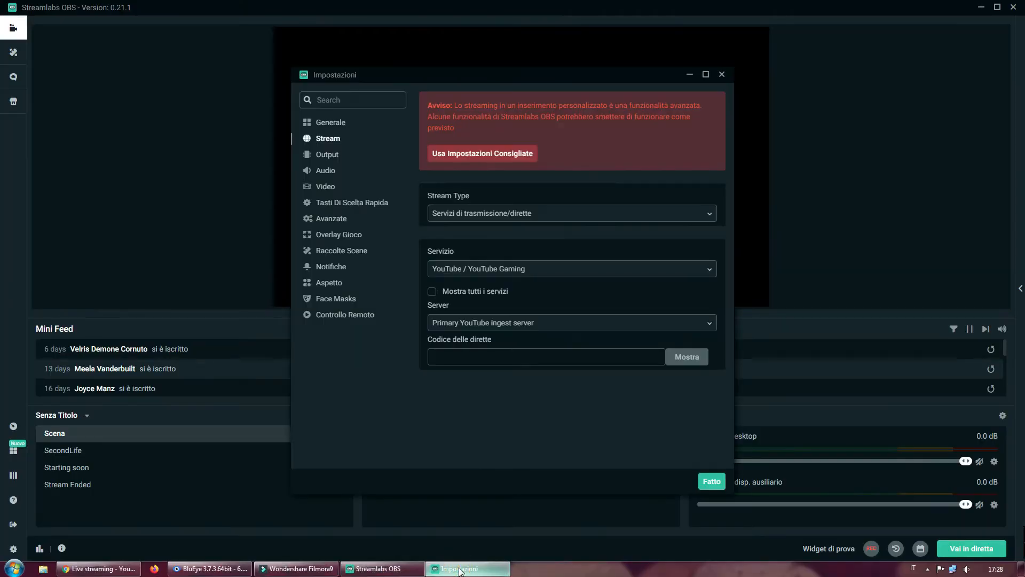
pyautogui.click(444, 357)
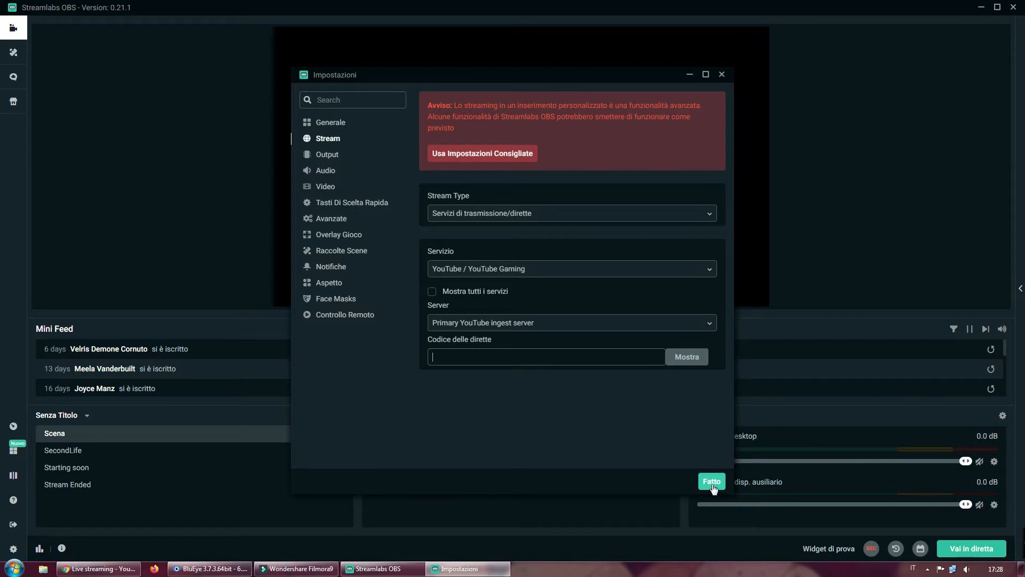
pyautogui.click(526, 153)
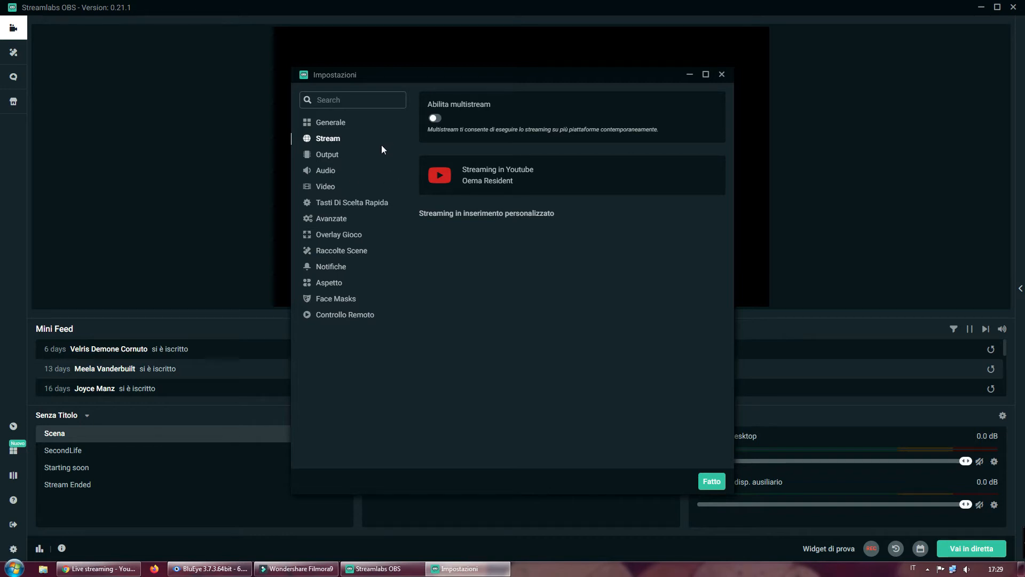
# Examine the advanced output settings for streaming, recording and audio, including the available CPU usage presets
pyautogui.click(335, 158)
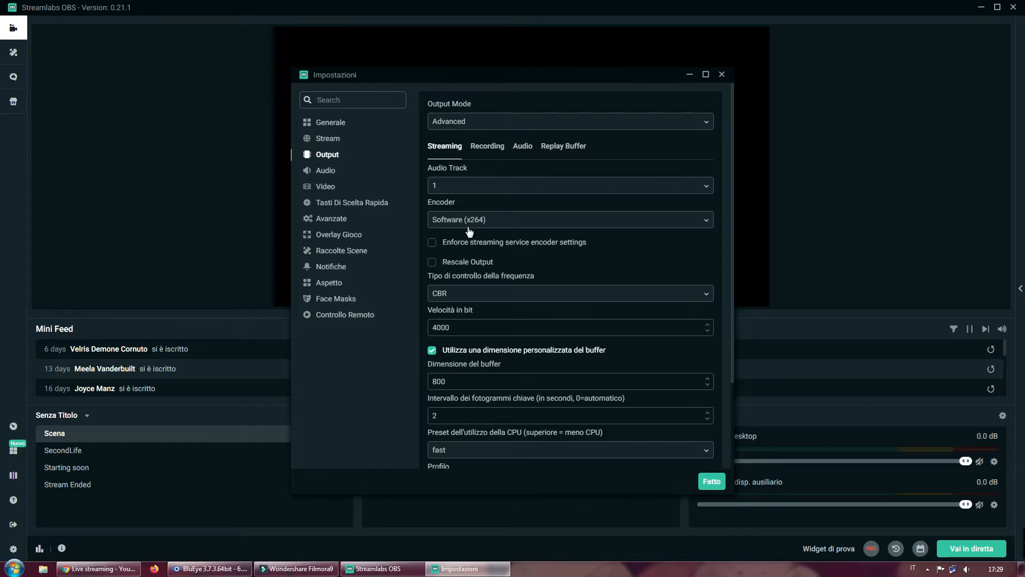
pyautogui.scroll(-1, 496, 226)
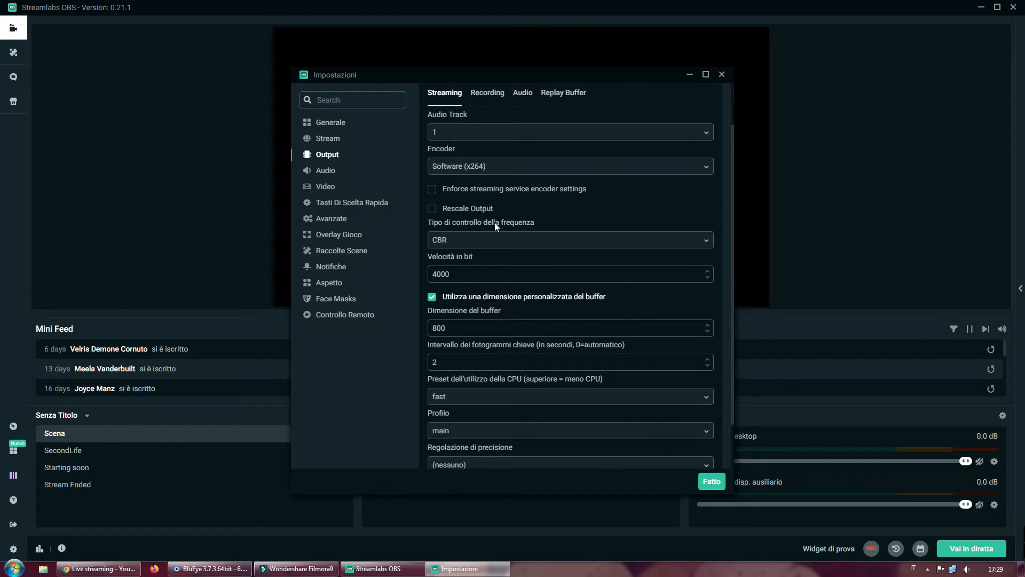
pyautogui.scroll(-1, 495, 222)
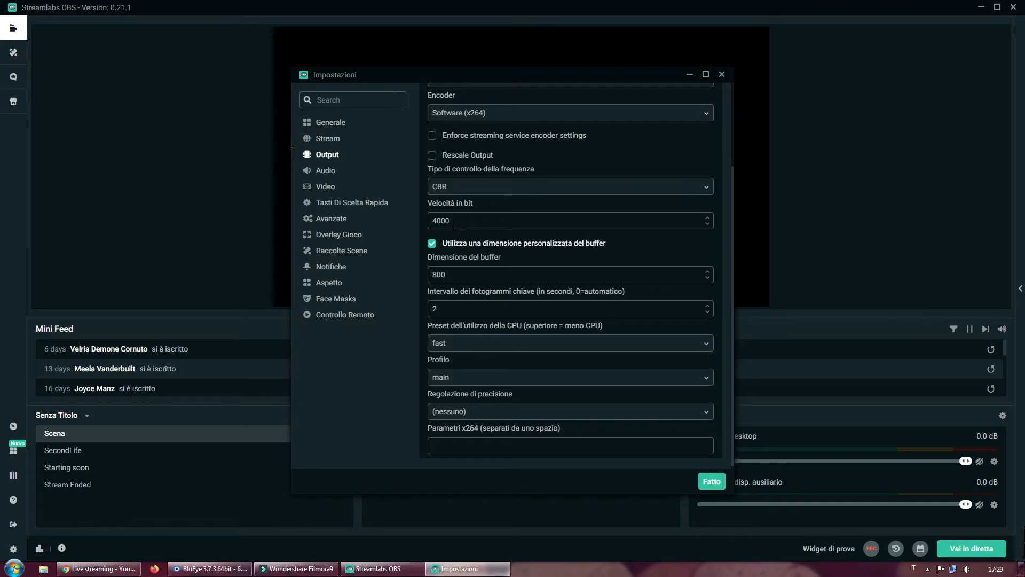
pyautogui.scroll(-1, 460, 225)
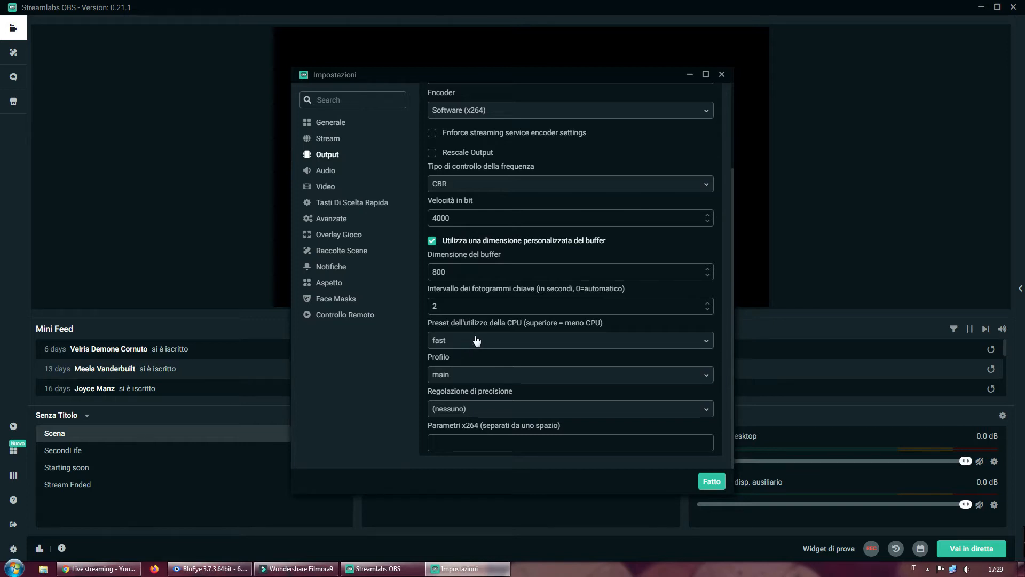
pyautogui.click(463, 349)
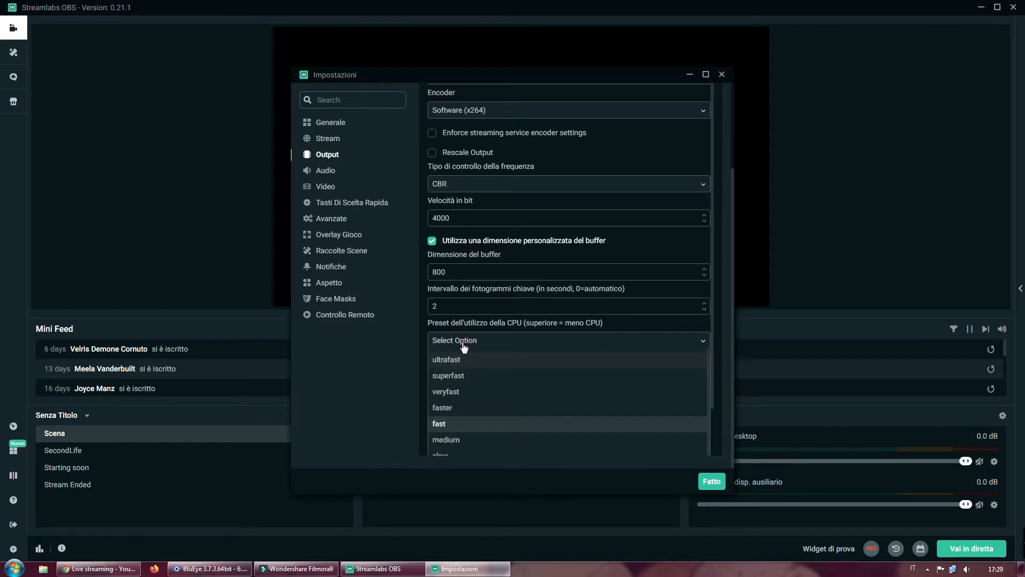
pyautogui.click(639, 326)
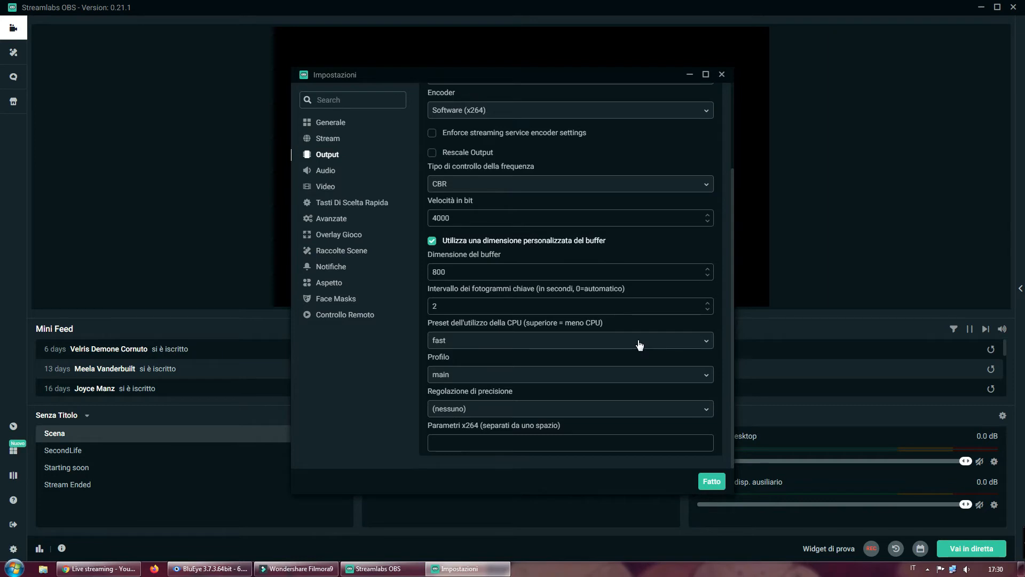
pyautogui.scroll(3, 641, 343)
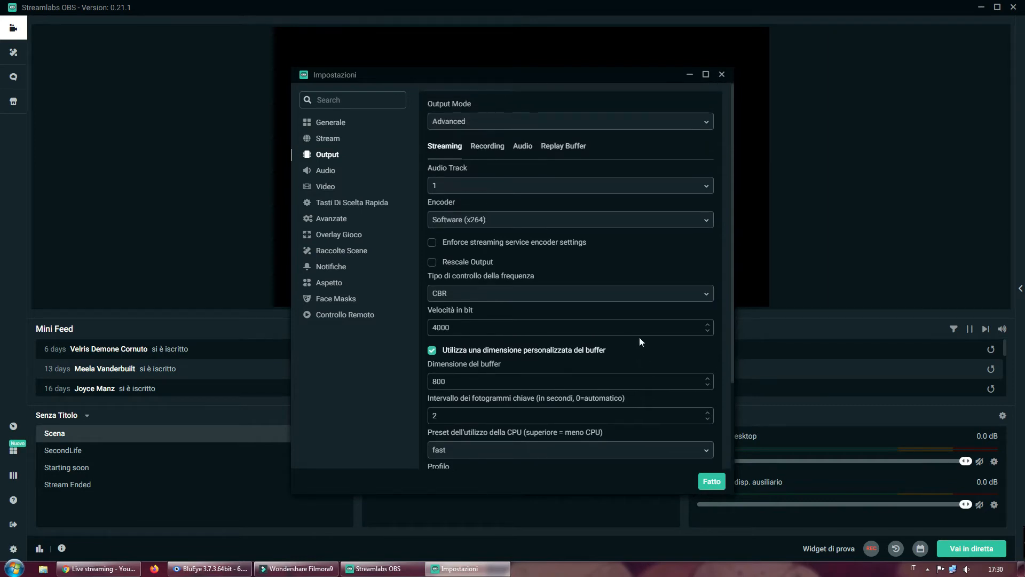
pyautogui.click(489, 148)
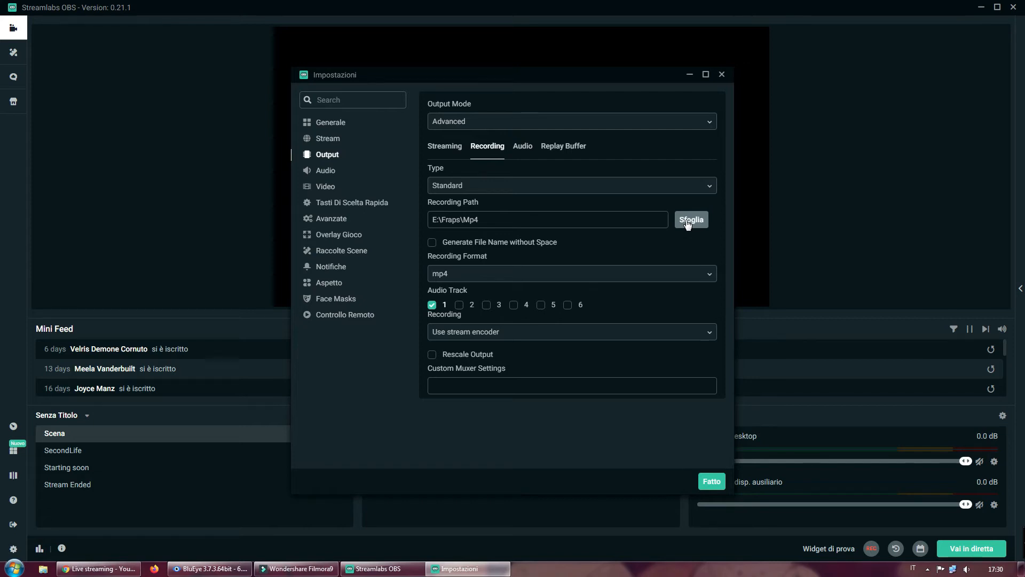
pyautogui.click(526, 150)
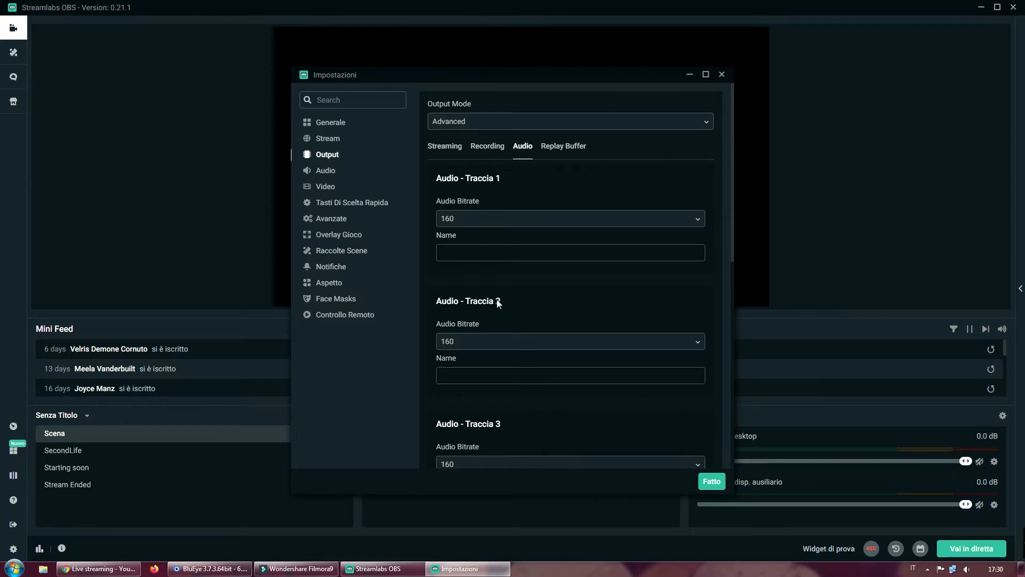
# Examine the audio track bitrates and replay buffer options in the output settings, and the general audio device settings
pyautogui.scroll(-1, 569, 322)
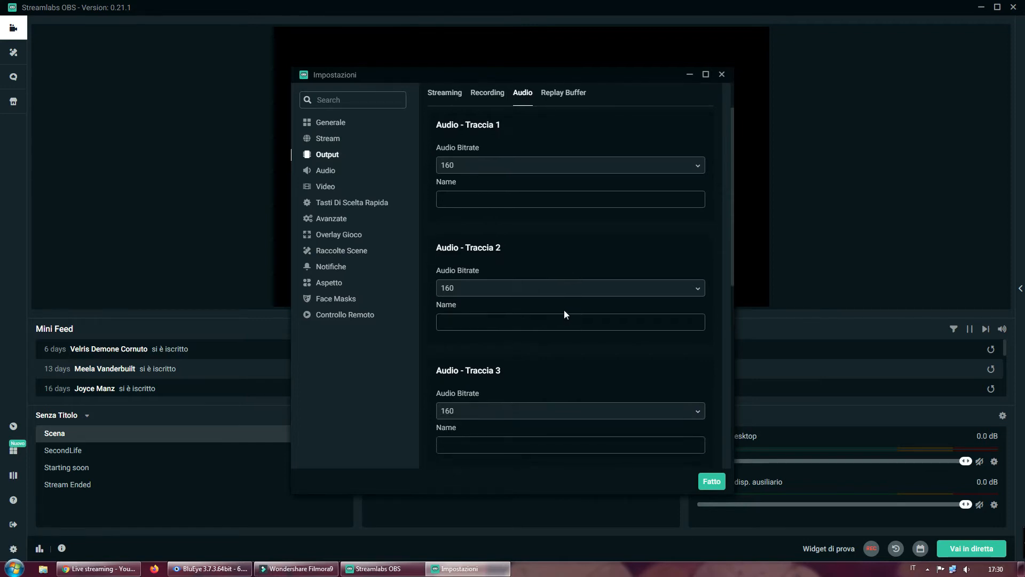
pyautogui.scroll(-4, 565, 313)
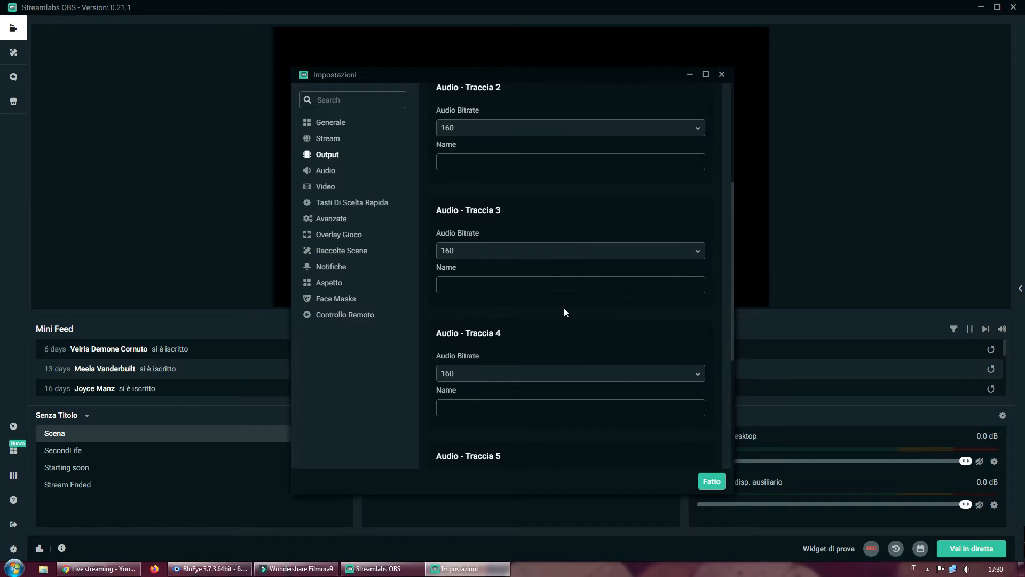
pyautogui.scroll(-4, 564, 307)
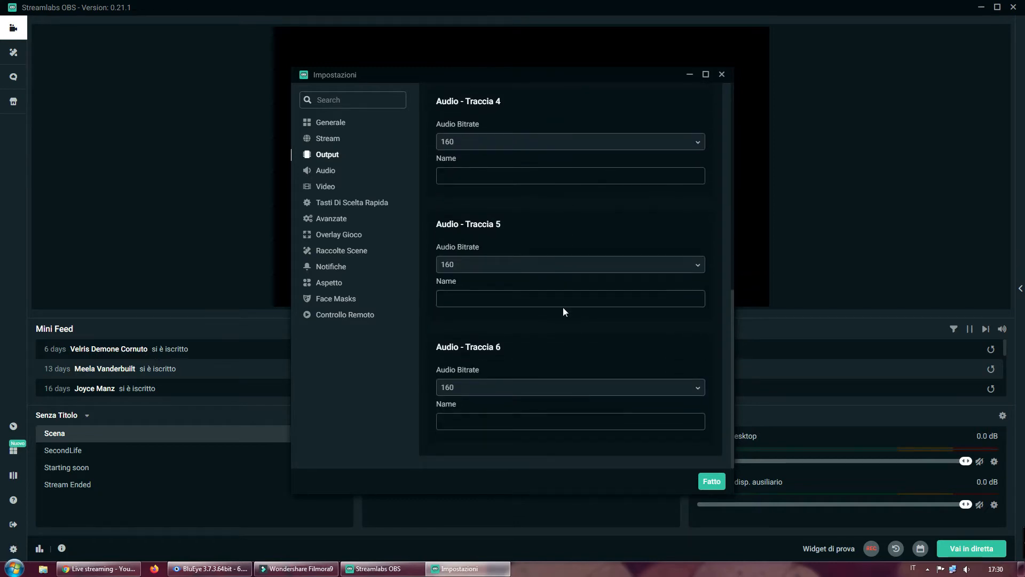
pyautogui.scroll(9, 565, 305)
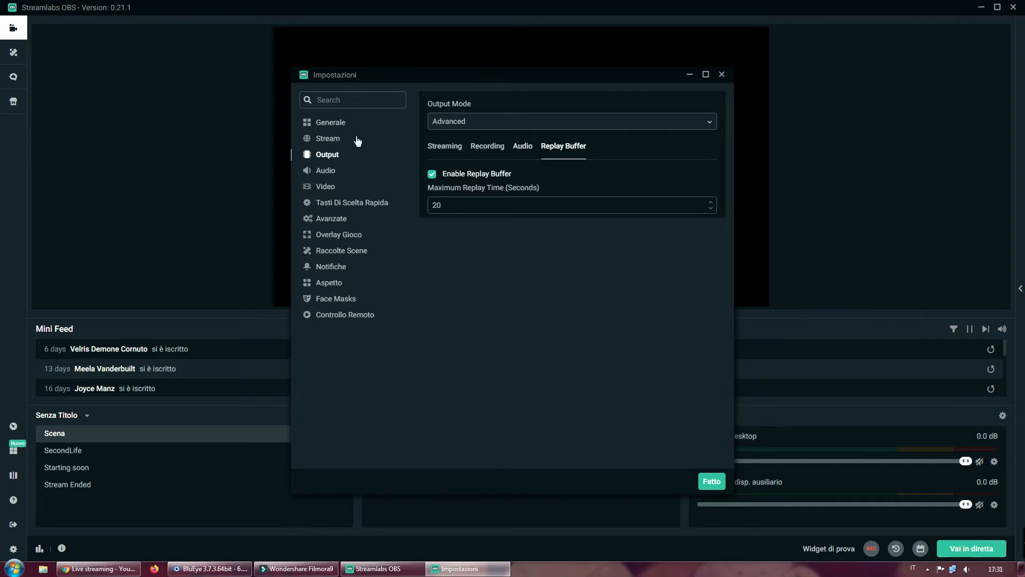
pyautogui.click(329, 176)
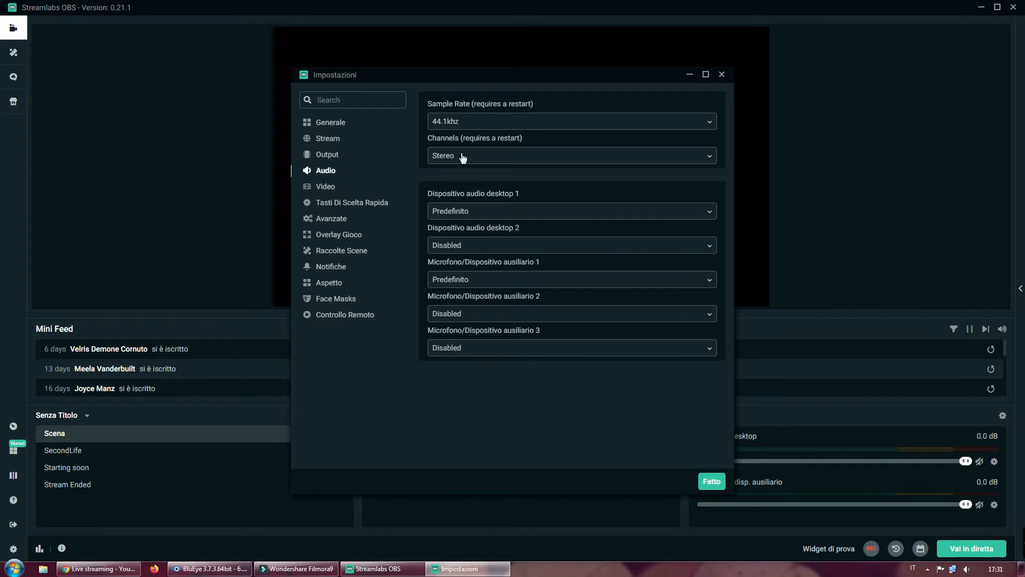
# Examine the video settings, including the available FPS types and common FPS values, and close the settings window
pyautogui.click(326, 188)
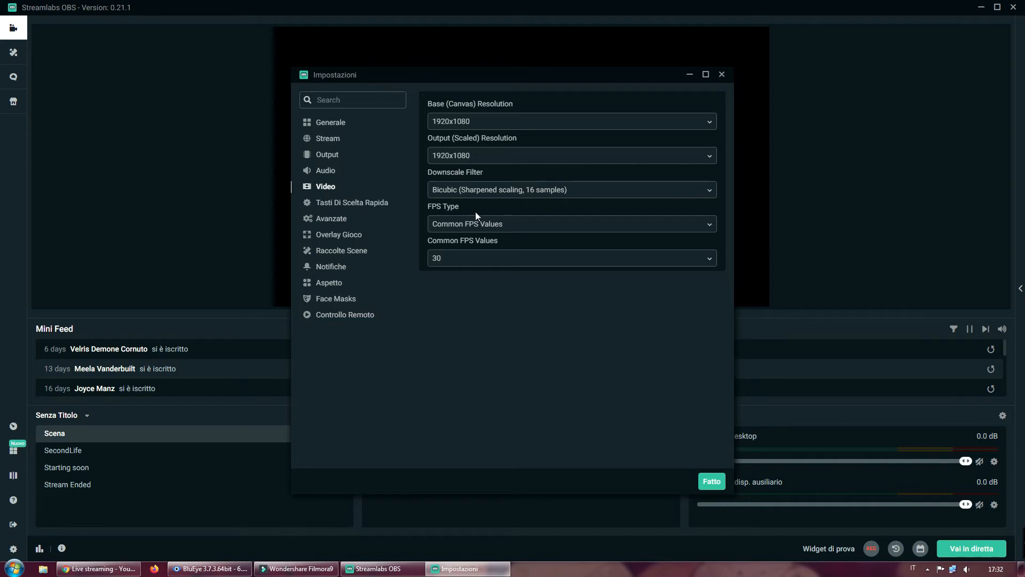
pyautogui.click(521, 225)
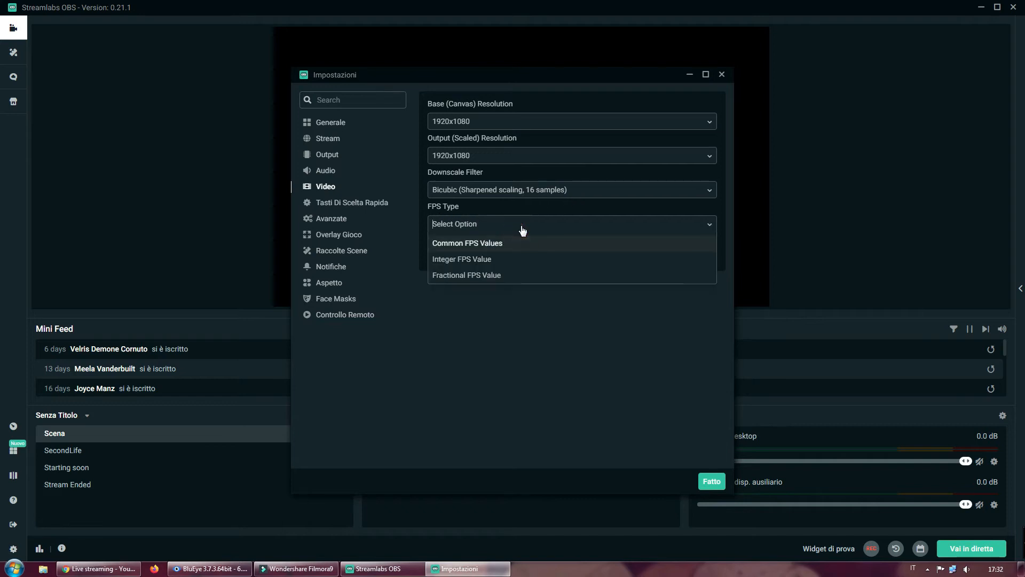
pyautogui.click(522, 230)
pyautogui.click(530, 420)
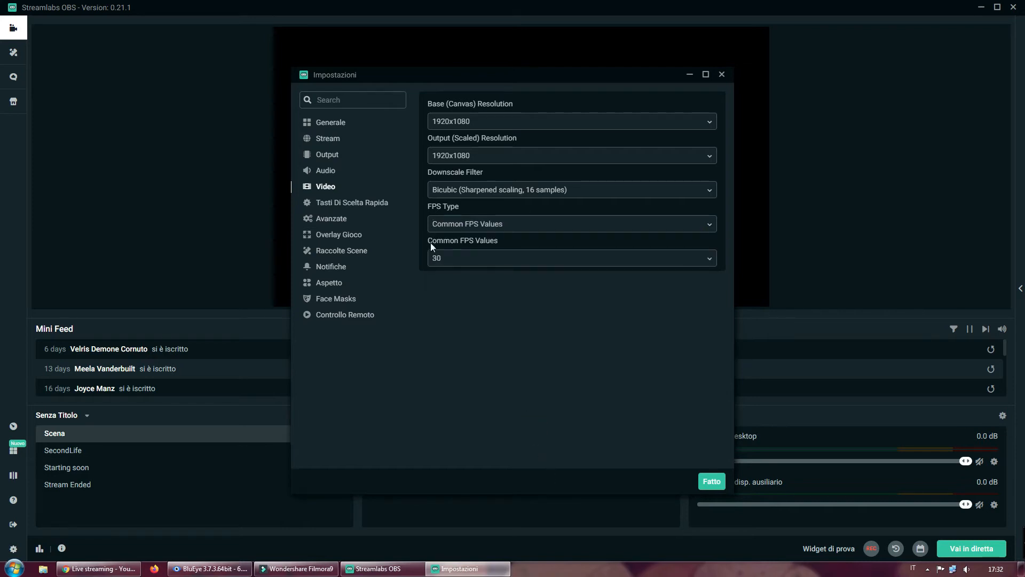
pyautogui.click(459, 264)
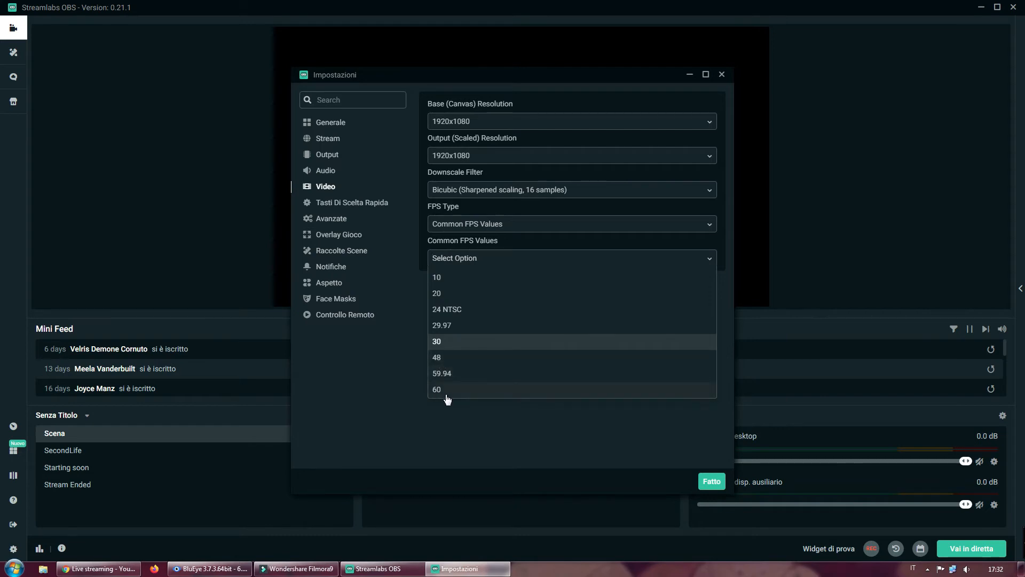
pyautogui.click(393, 293)
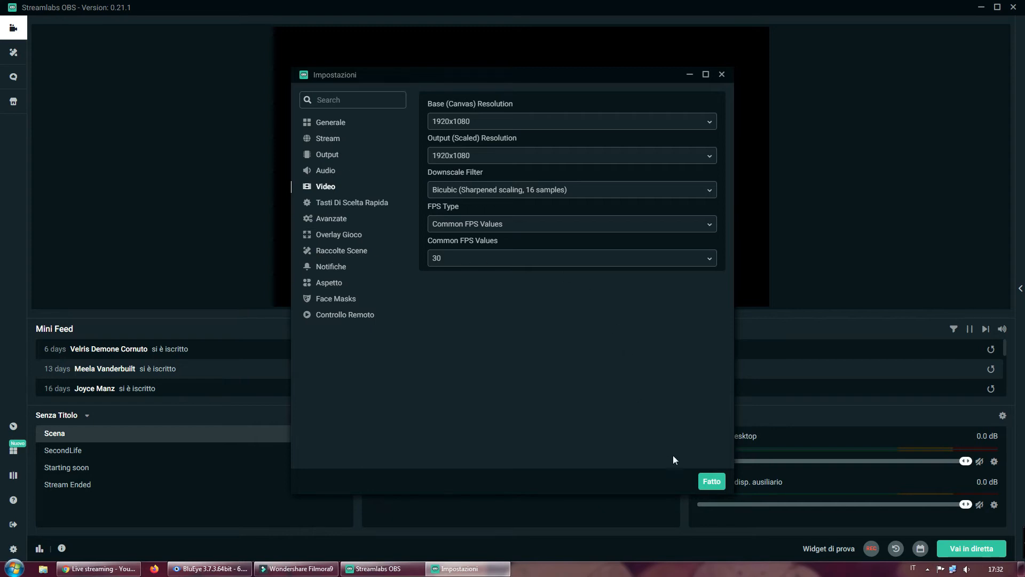
pyautogui.click(710, 482)
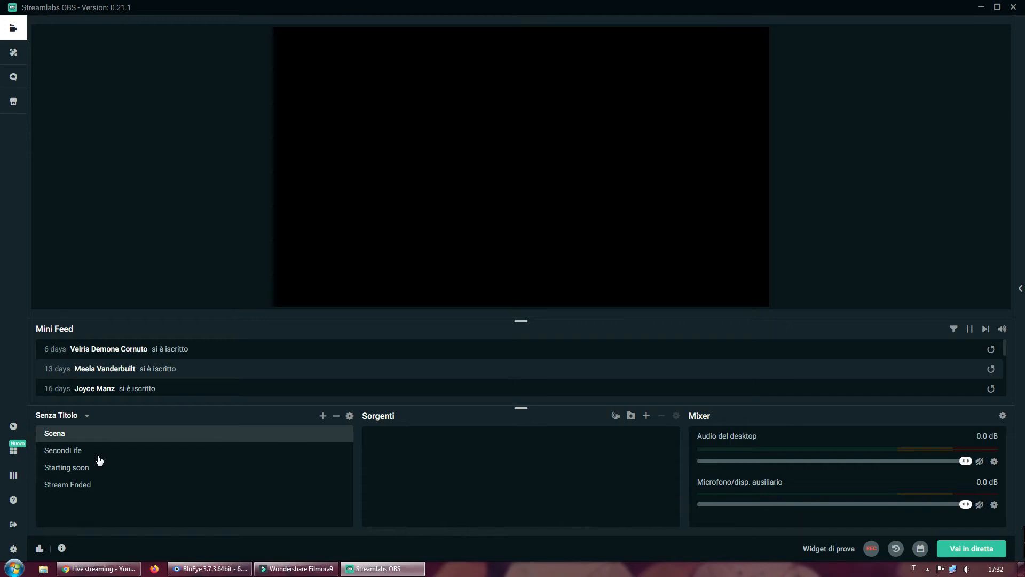
# Look through the sources of the existing SecondLife scene and return to the empty scene Scena
pyautogui.click(76, 454)
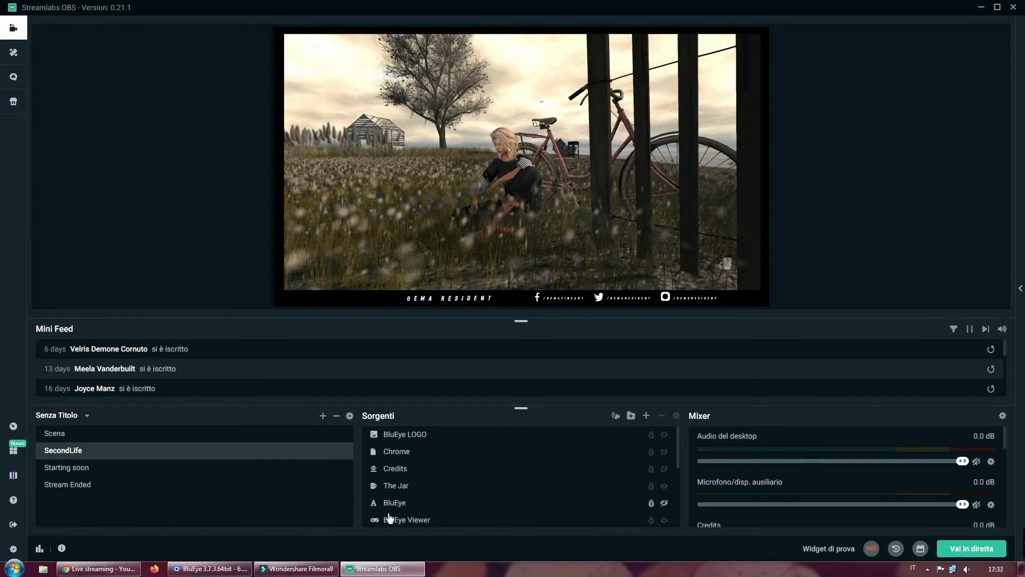
pyautogui.scroll(-5, 558, 522)
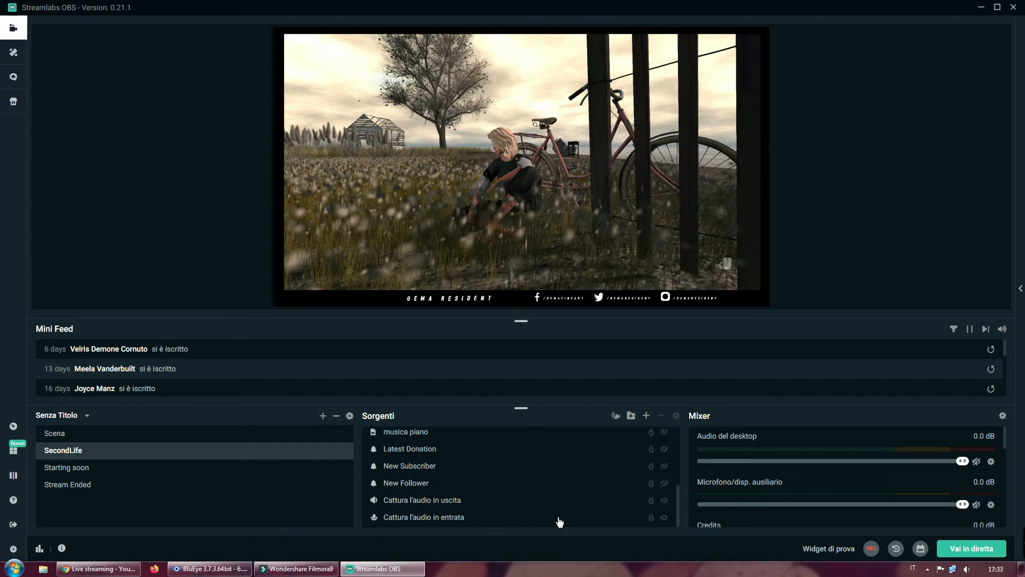
pyautogui.scroll(5, 558, 522)
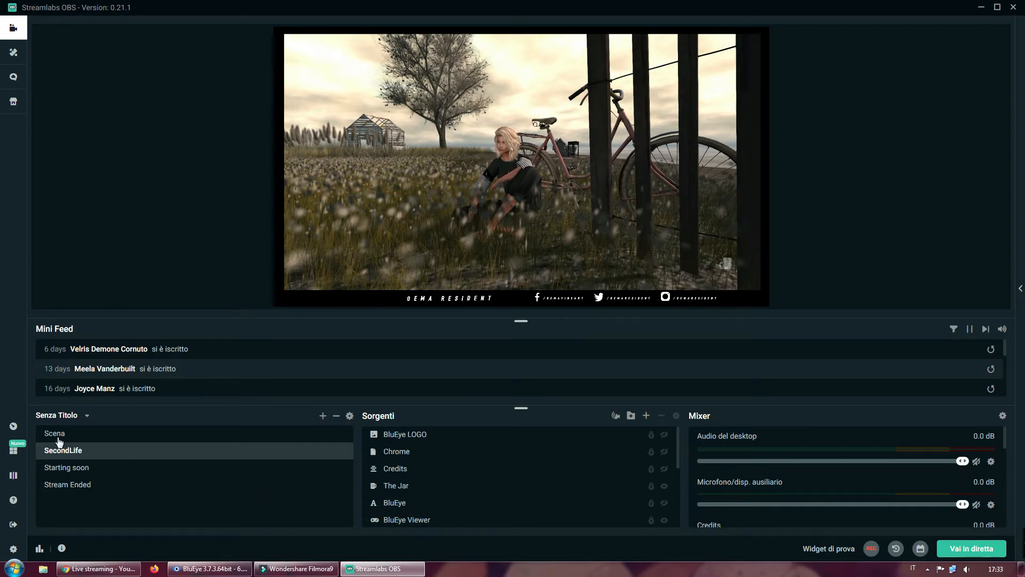
pyautogui.click(60, 435)
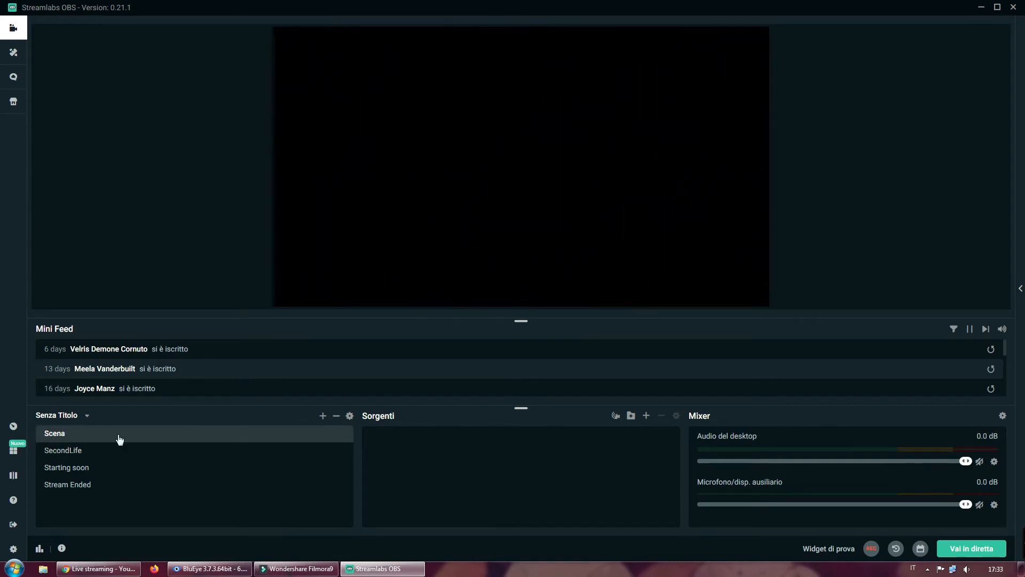
# Create a new scene named "gioco"
pyautogui.click(323, 416)
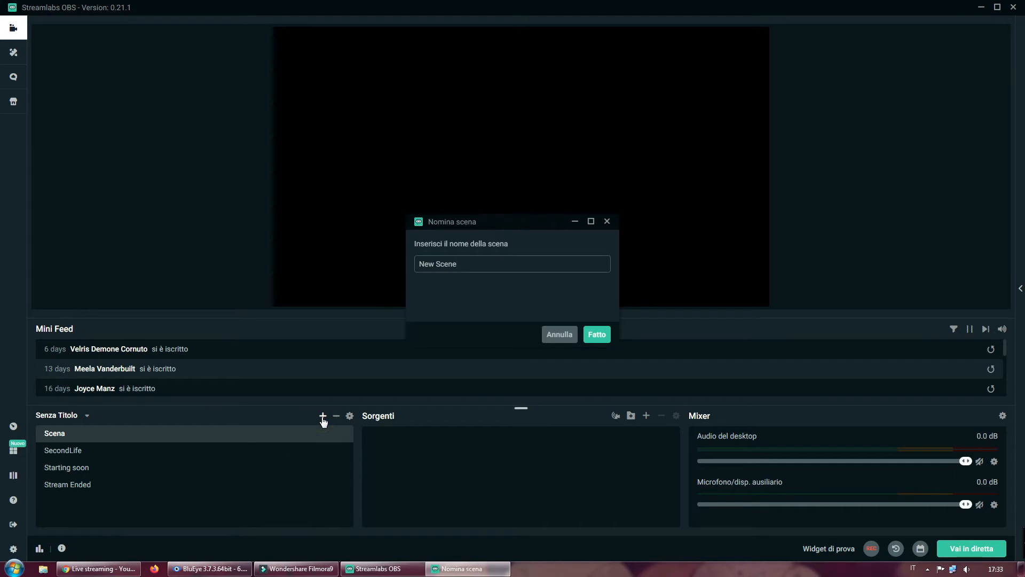
pyautogui.tripleClick(457, 264)
pyautogui.write('gioco')
pyautogui.click(597, 335)
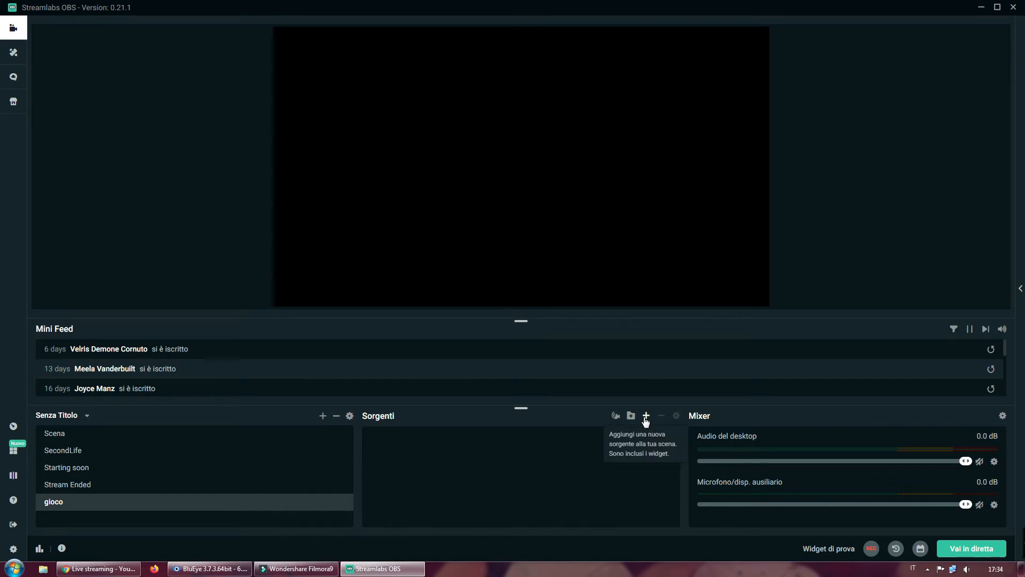
# Add a new game capture source (Acquisizione gioco) named "blueye" to the gioco scene instead of reusing an existing source
pyautogui.click(646, 416)
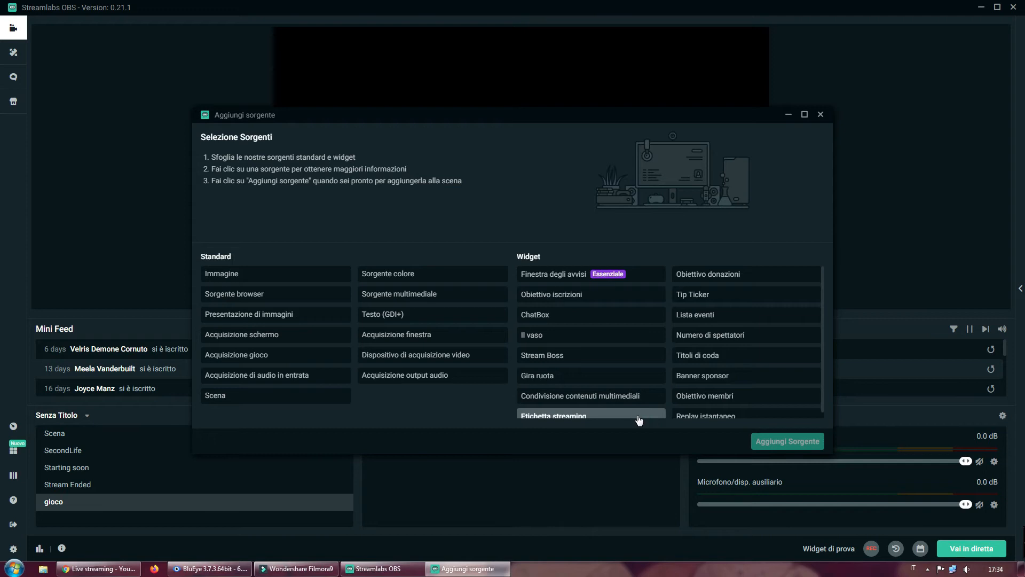
pyautogui.click(252, 359)
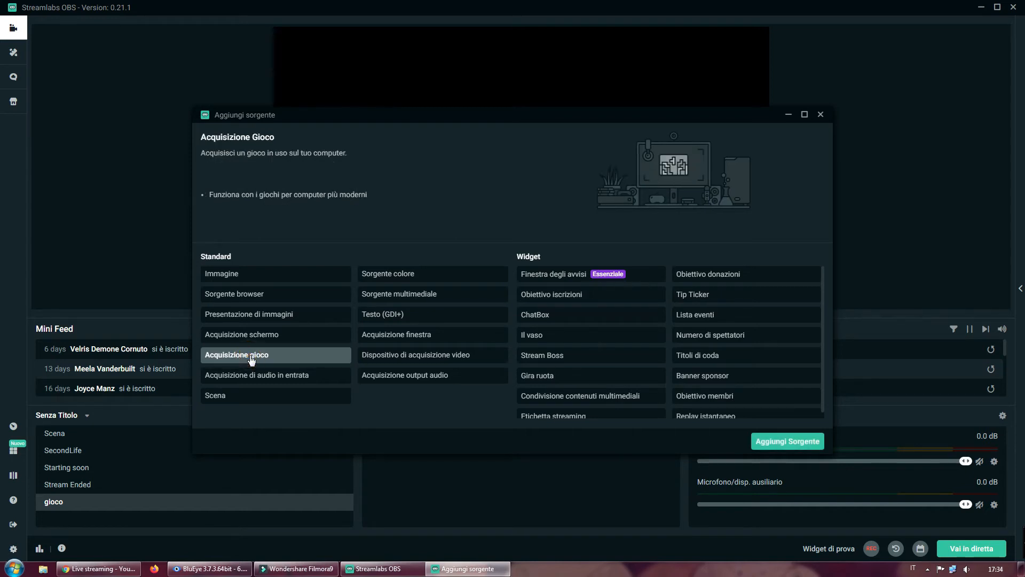
pyautogui.click(792, 443)
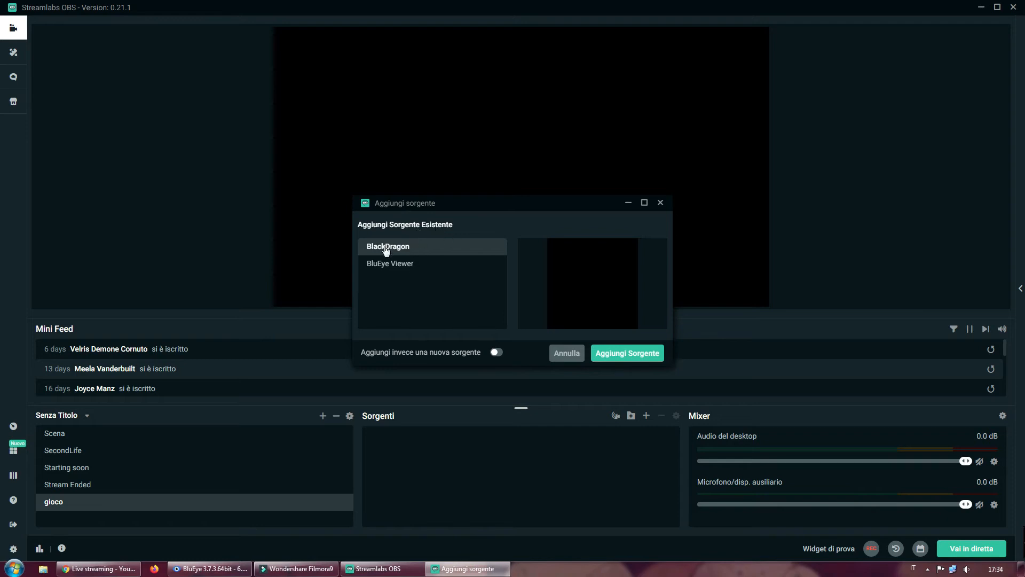
pyautogui.click(403, 270)
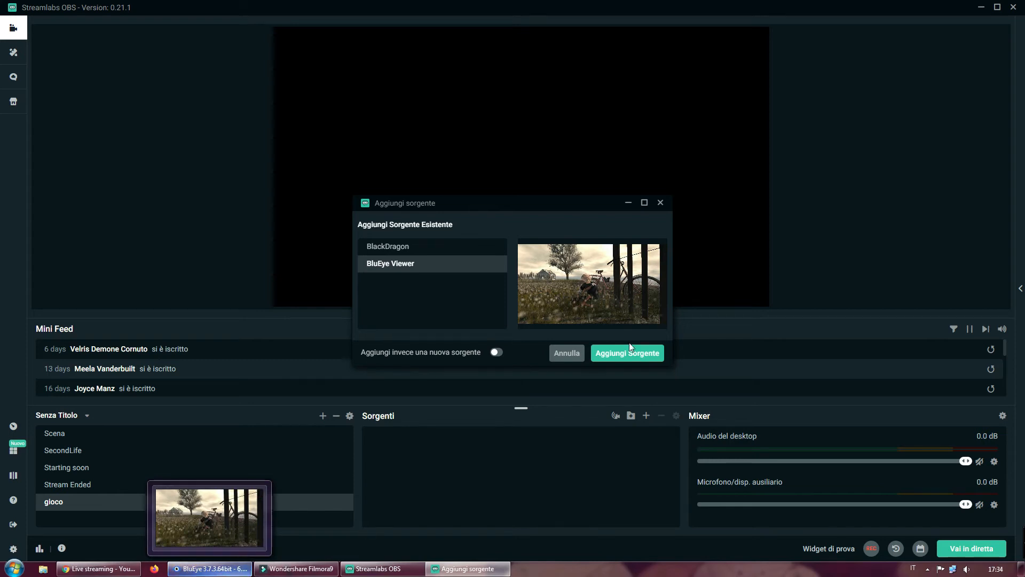
pyautogui.click(391, 247)
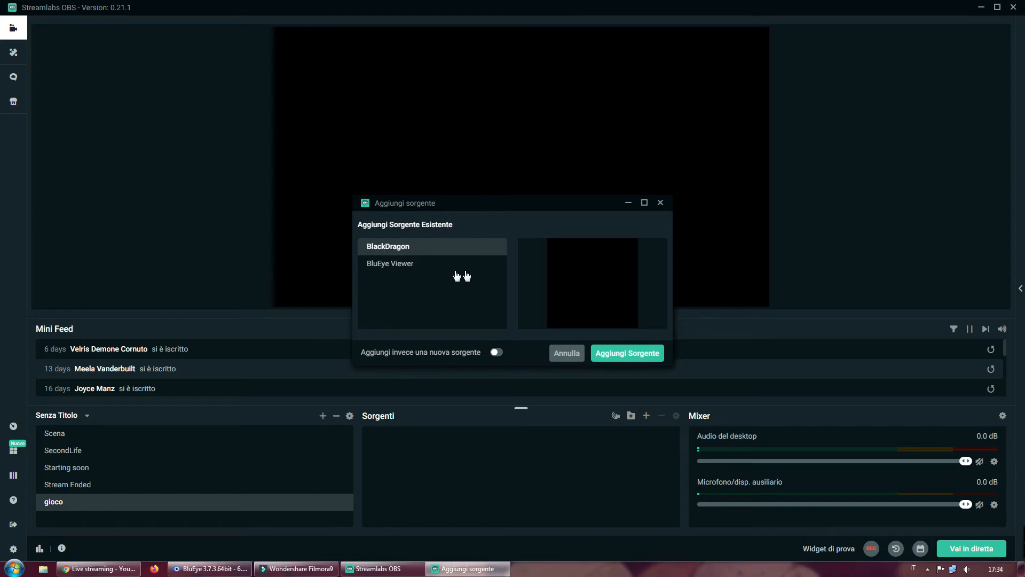
pyautogui.click(500, 353)
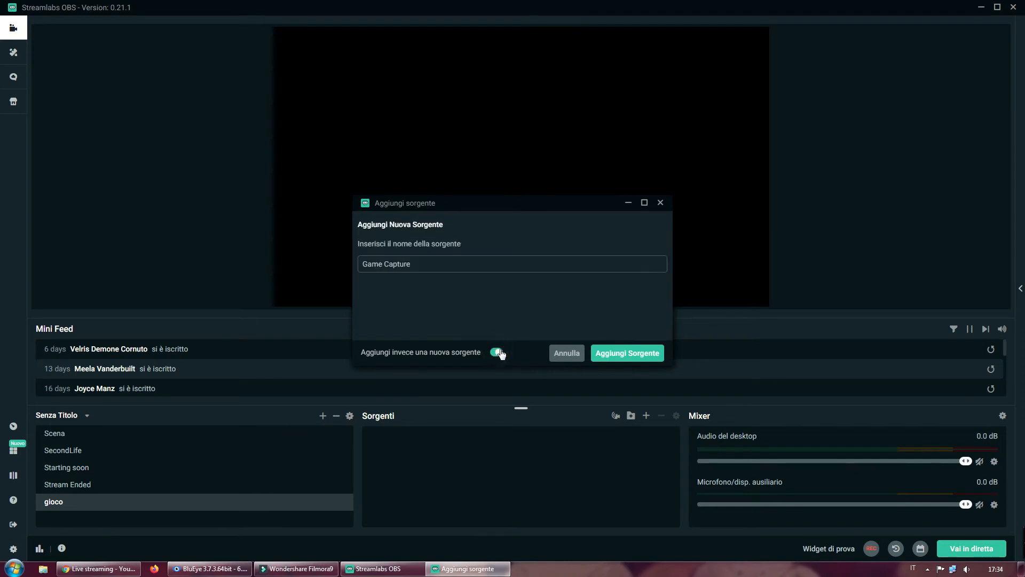
pyautogui.tripleClick(419, 264)
pyautogui.write('blueye')
pyautogui.click(646, 354)
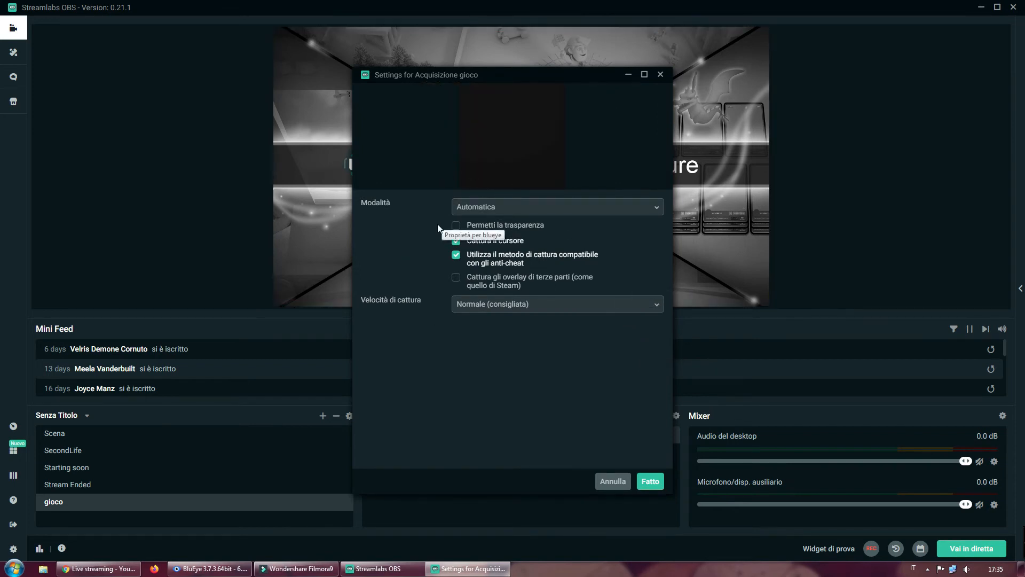
# Set the game capture mode to "Cattura una finestra specifica" with the BluEye64.exe viewer window as target, and accept the settings
pyautogui.click(565, 214)
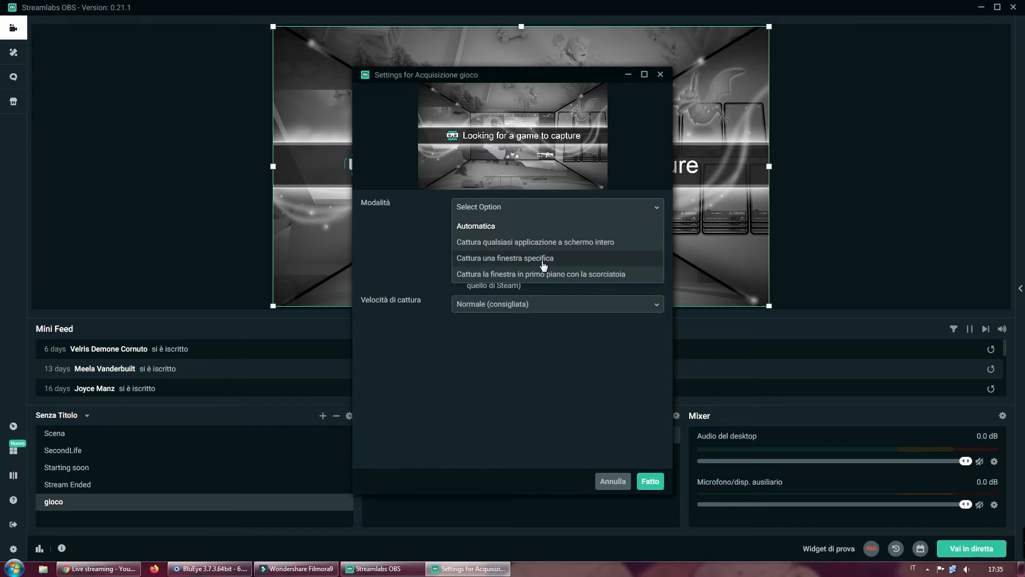
pyautogui.click(509, 260)
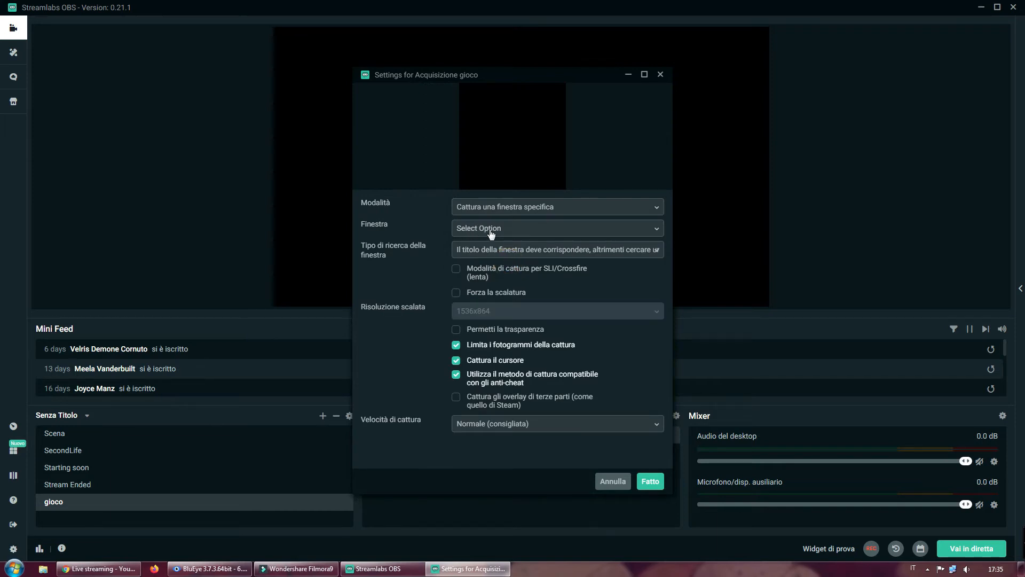
pyautogui.click(516, 232)
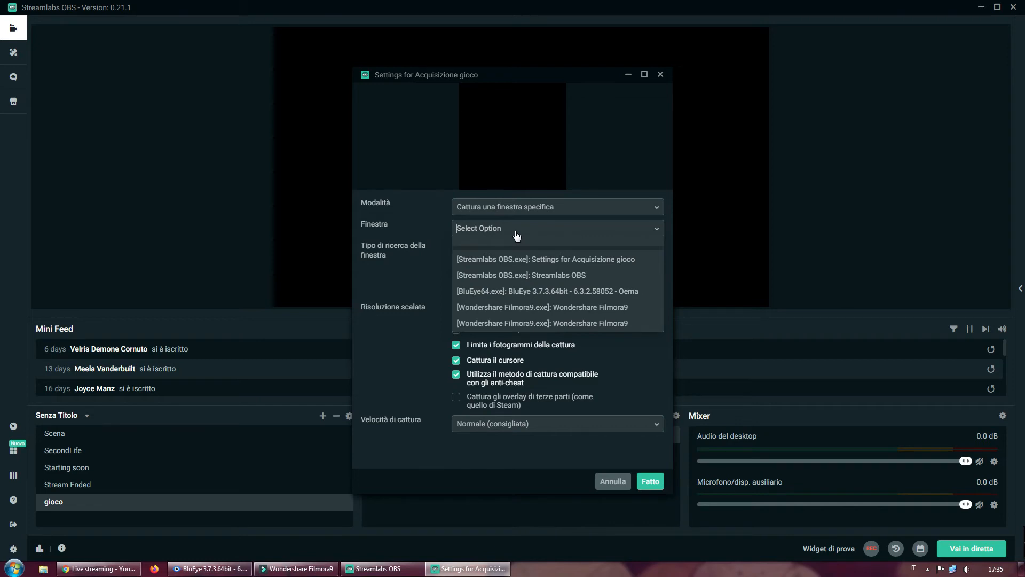
pyautogui.click(522, 291)
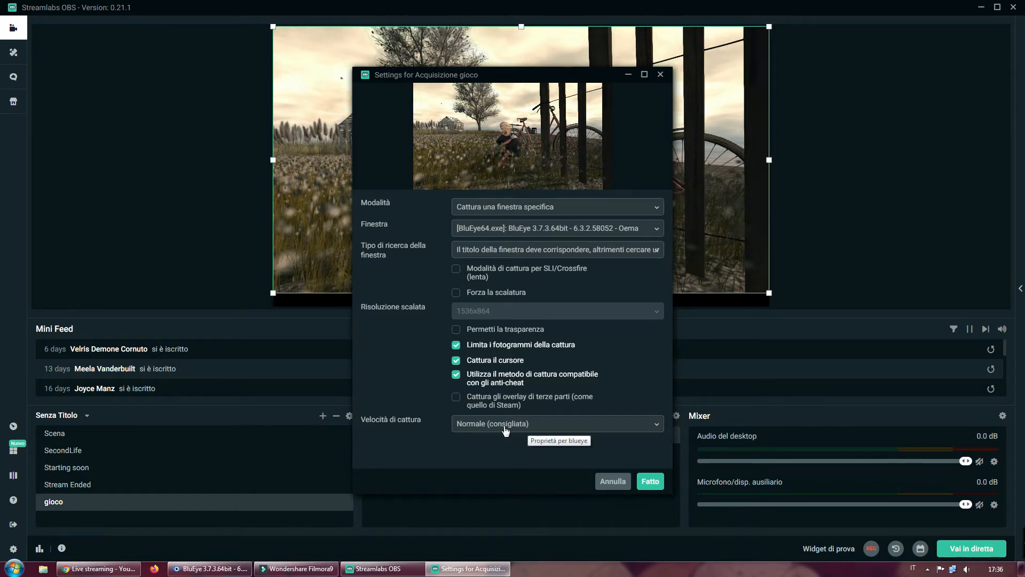
pyautogui.click(651, 481)
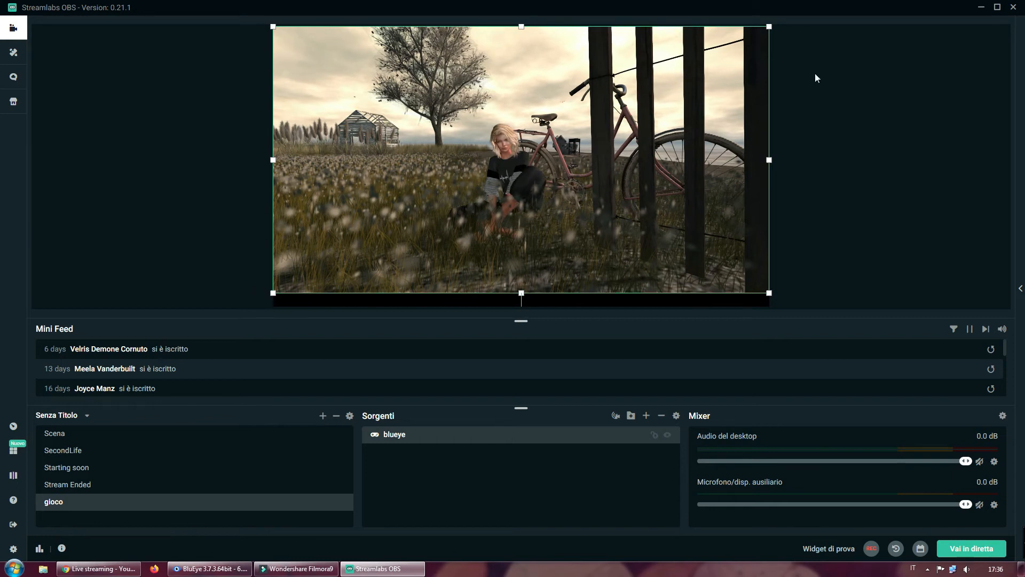
# Scale and position the blueye capture so that it covers the entire canvas, and lock the source
pyautogui.moveTo(769, 293); pyautogui.dragTo(768, 318)
pyautogui.moveTo(679, 213); pyautogui.dragTo(657, 212)
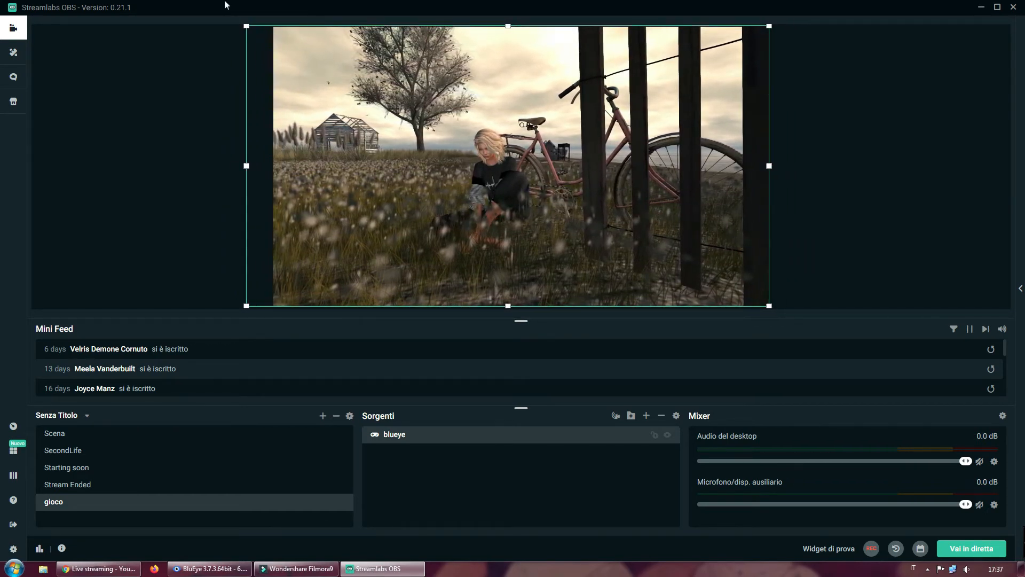
pyautogui.moveTo(246, 26); pyautogui.dragTo(266, 36)
pyautogui.moveTo(533, 180)
pyautogui.mouseDown()
pyautogui.moveTo(522, 171)
pyautogui.moveTo(534, 170)
pyautogui.mouseUp()
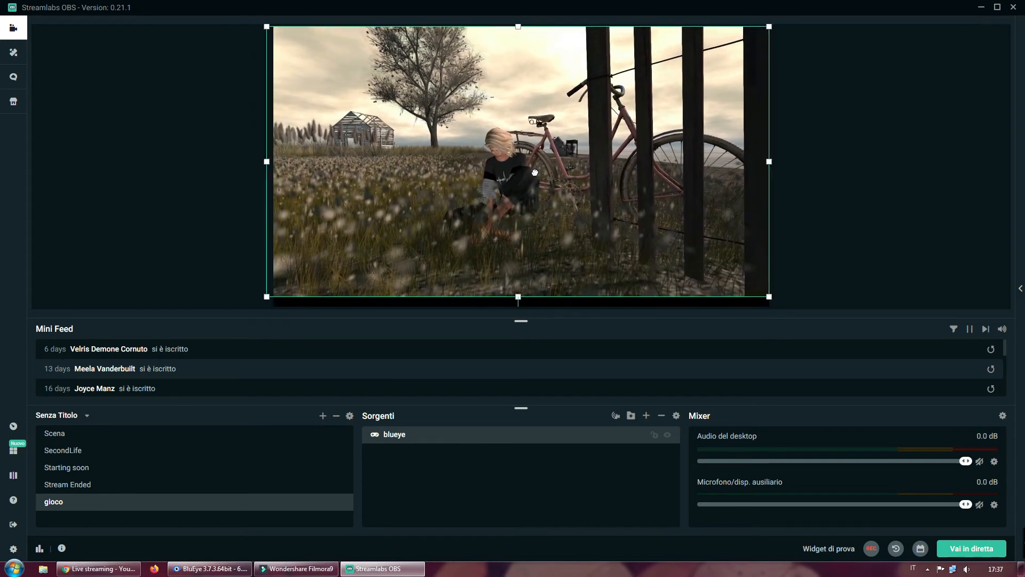
pyautogui.moveTo(518, 296); pyautogui.dragTo(518, 309)
pyautogui.moveTo(779, 170); pyautogui.dragTo(795, 171)
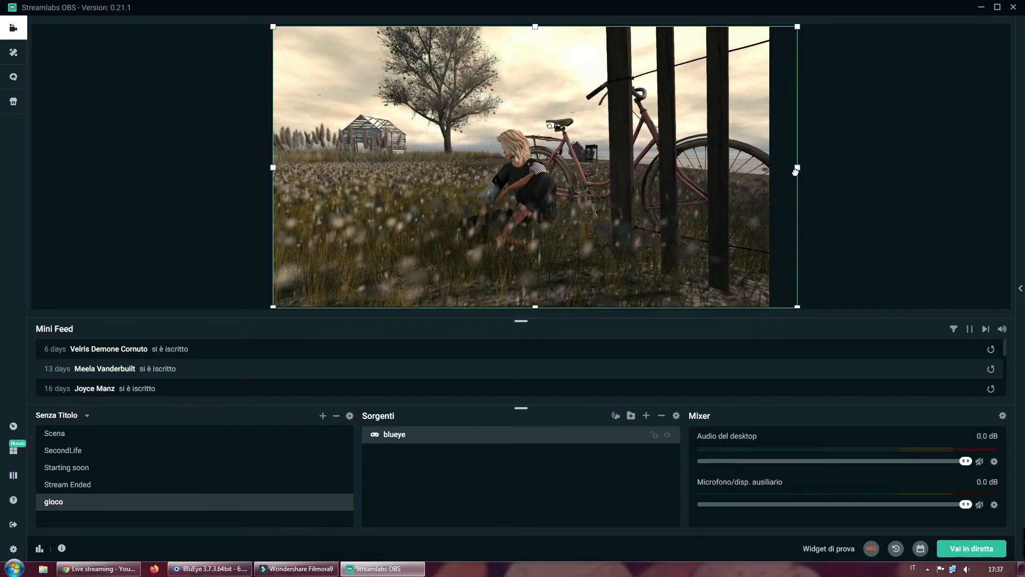
pyautogui.click(899, 145)
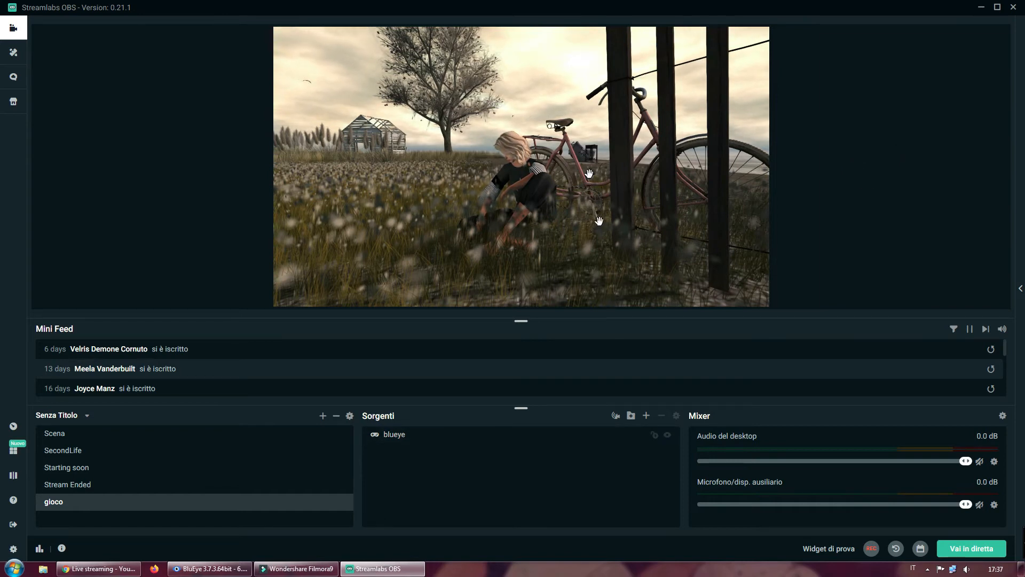
pyautogui.click(655, 435)
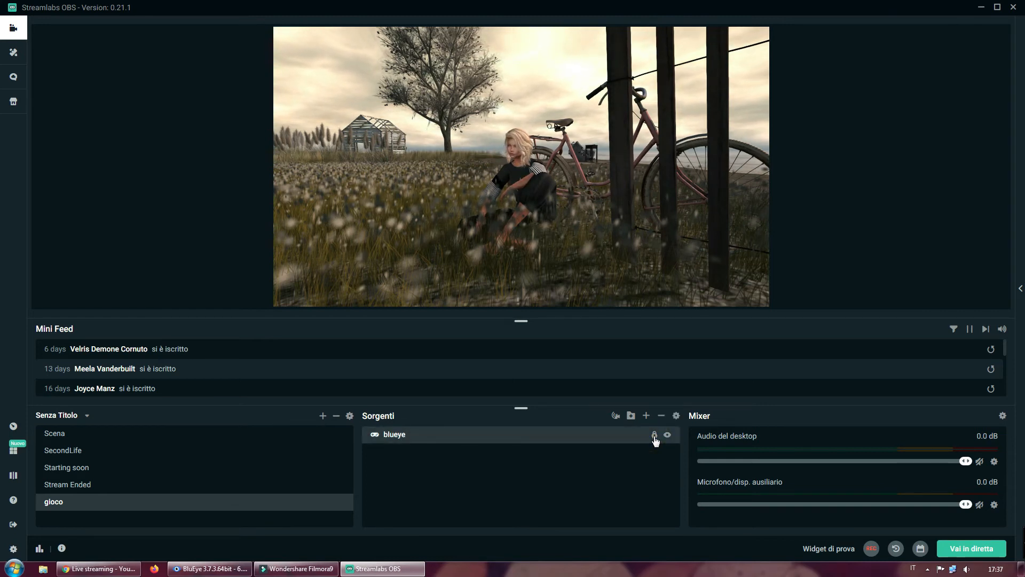
pyautogui.click(655, 435)
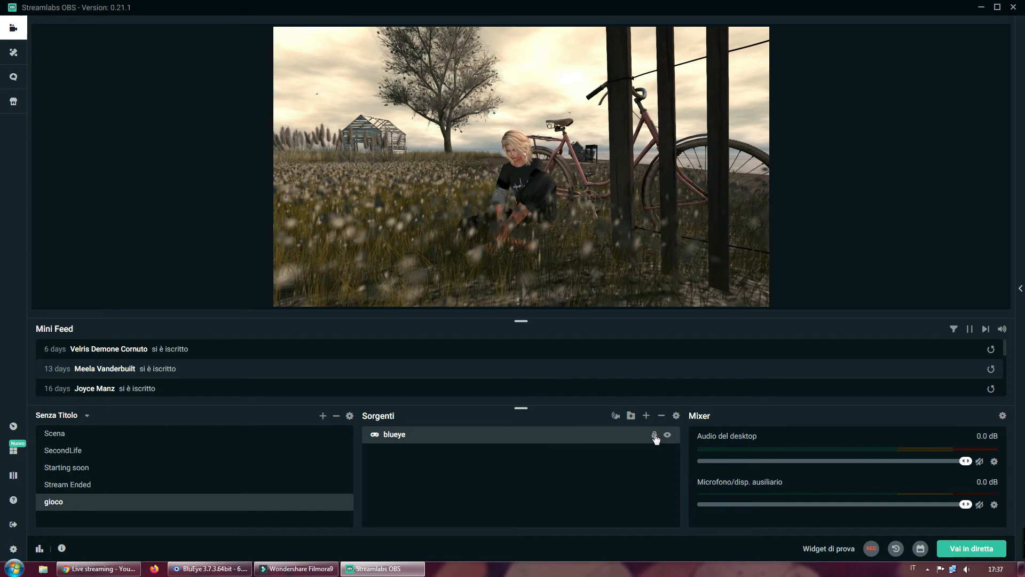
# Lock the blueye game capture source in the gioco scene
pyautogui.click(655, 435)
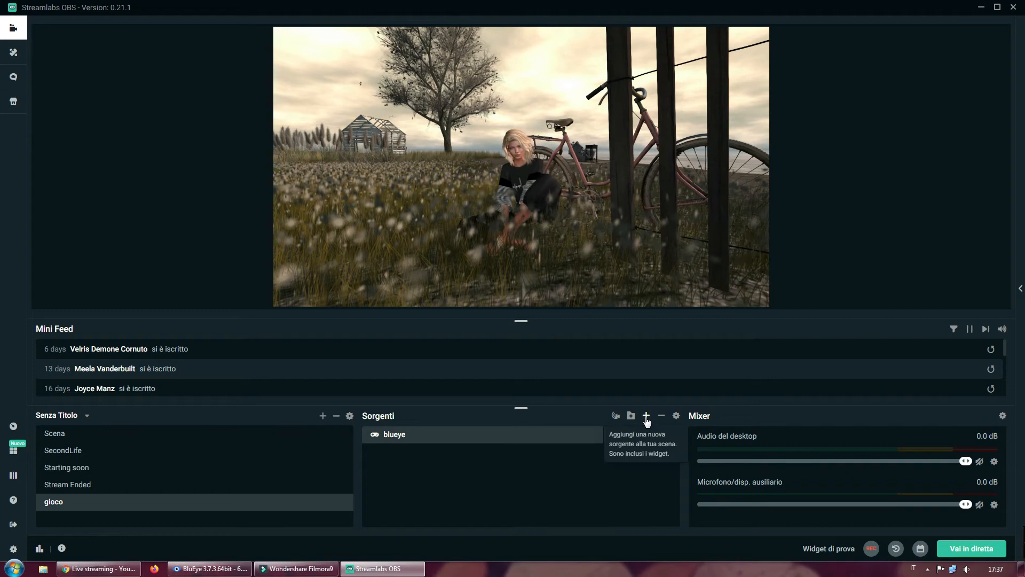
# Try adding a browser source (Sorgente browser) named "chrome" to the gioco scene, and dismiss its settings
pyautogui.click(646, 420)
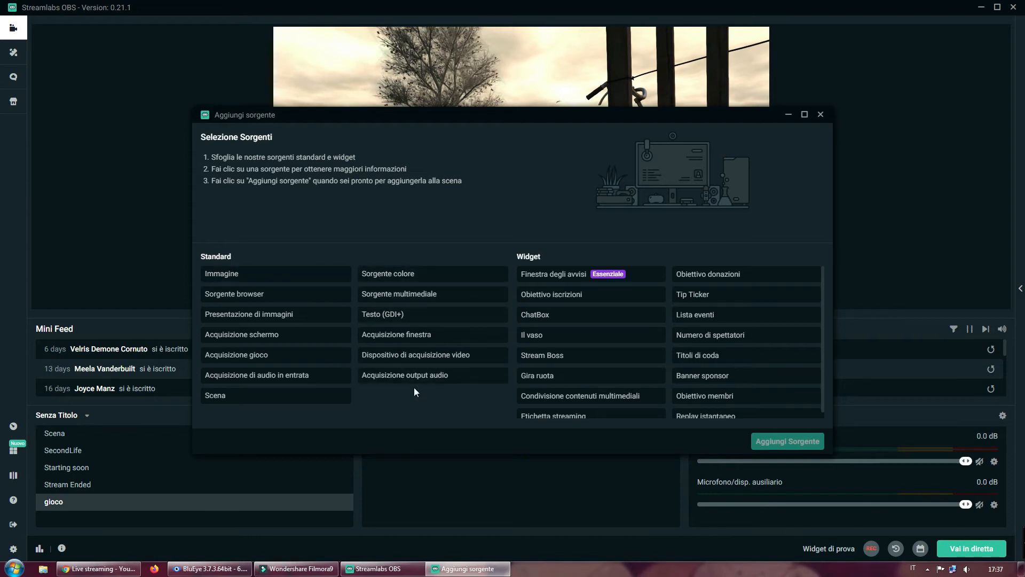
pyautogui.click(246, 299)
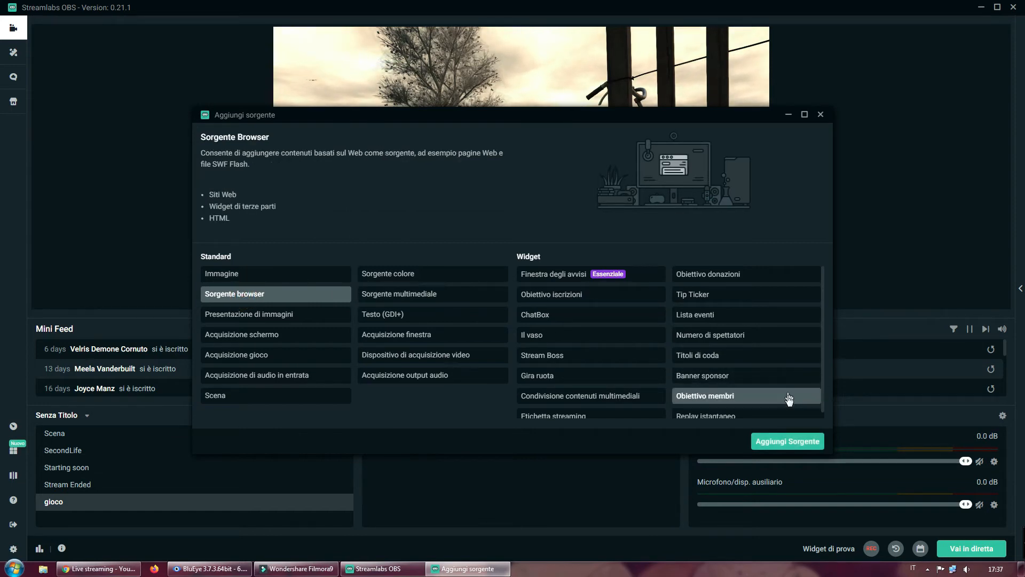
pyautogui.click(788, 441)
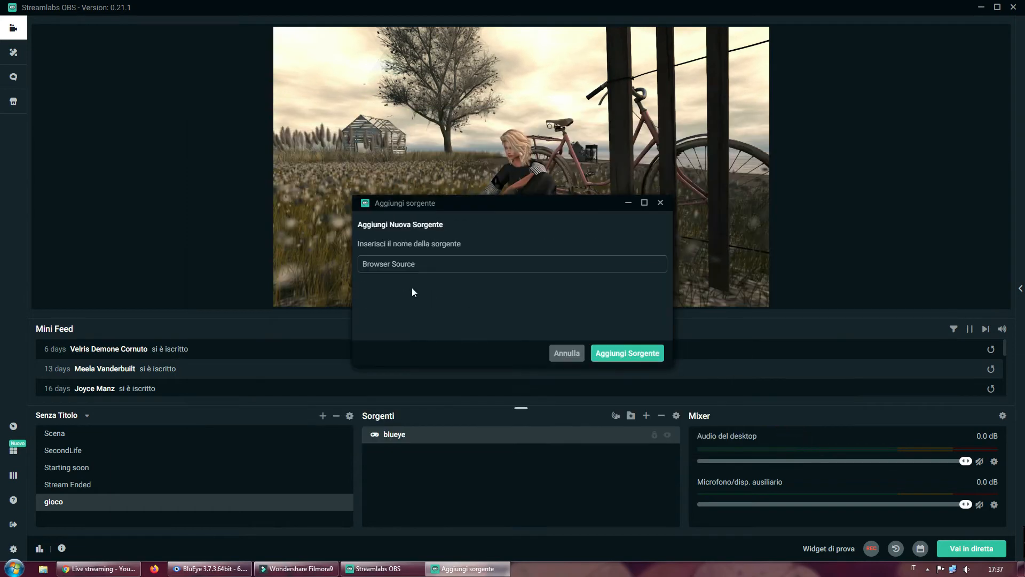
pyautogui.moveTo(419, 265); pyautogui.dragTo(325, 266)
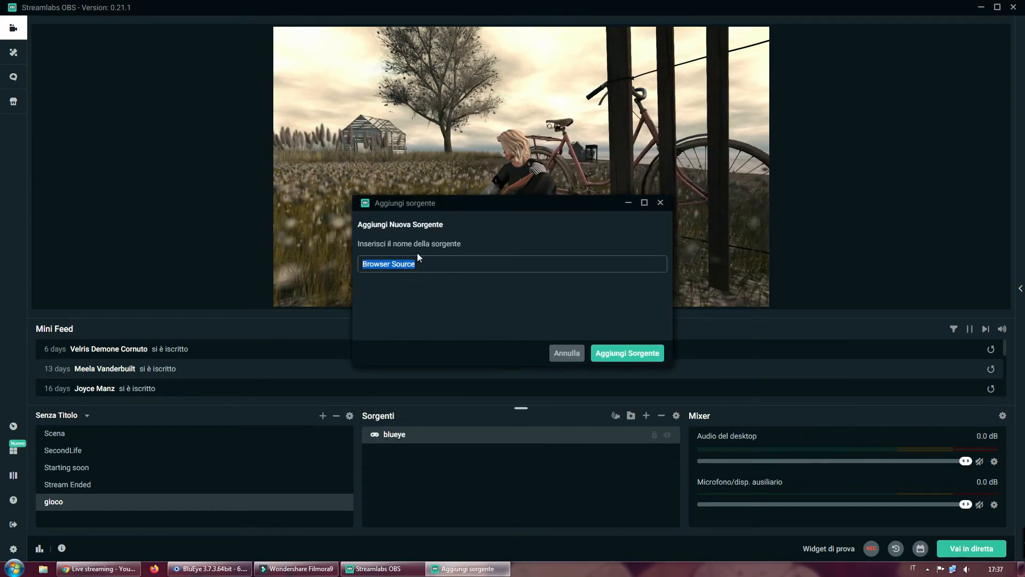
pyautogui.write('chrome')
pyautogui.click(619, 352)
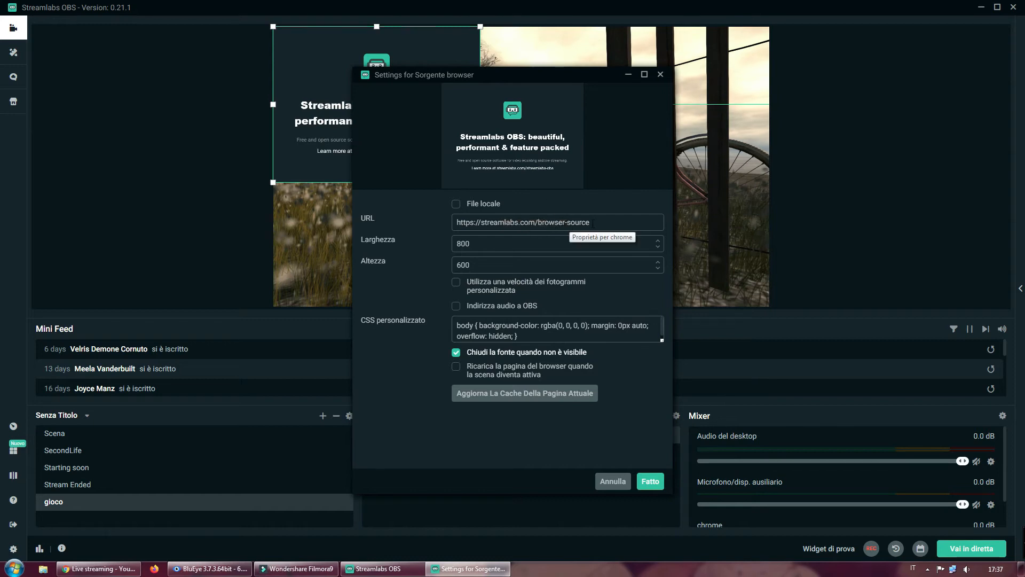
pyautogui.click(611, 225)
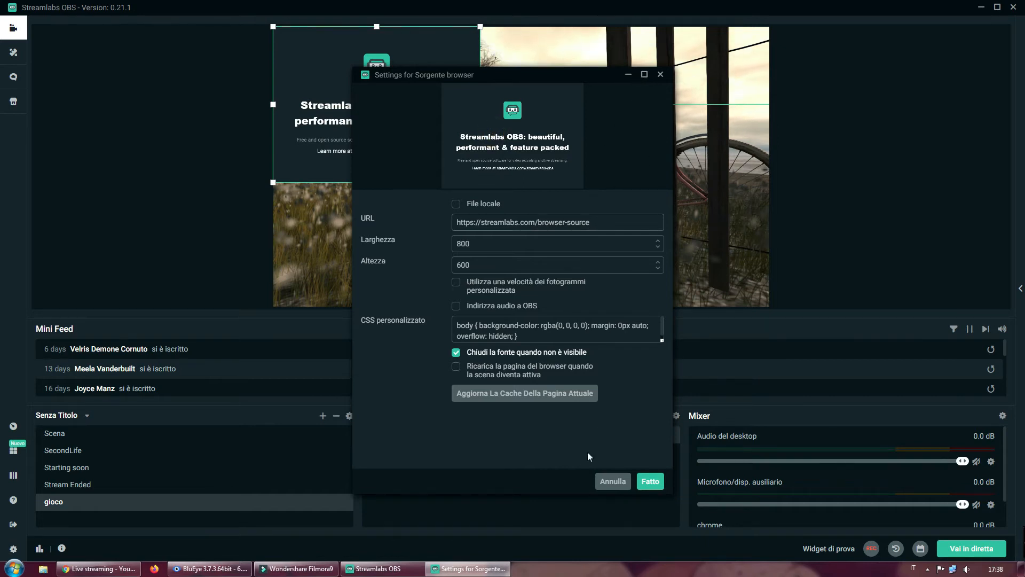
pyautogui.click(599, 480)
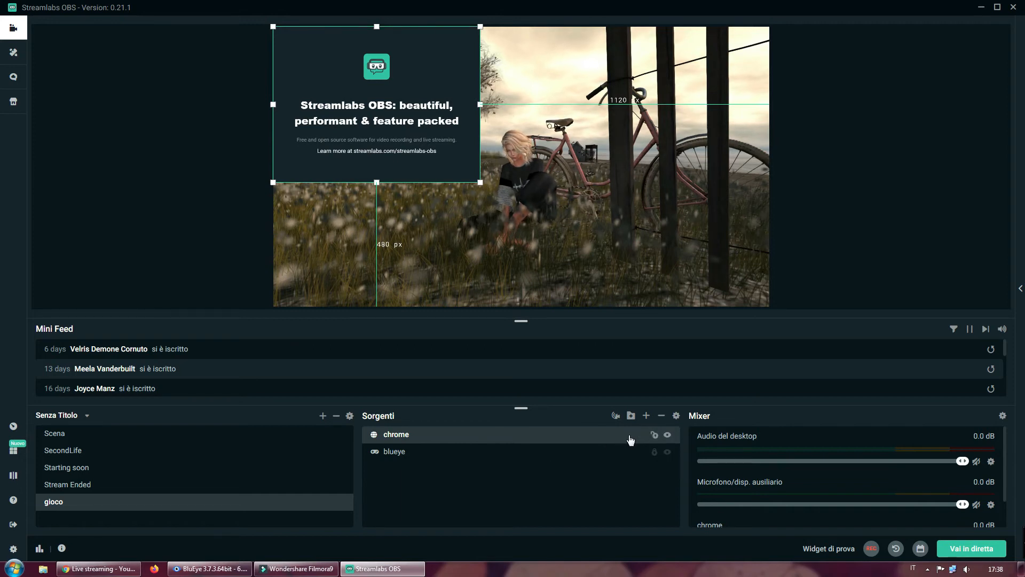
# Remove the chrome browser source from the gioco scene
pyautogui.click(661, 415)
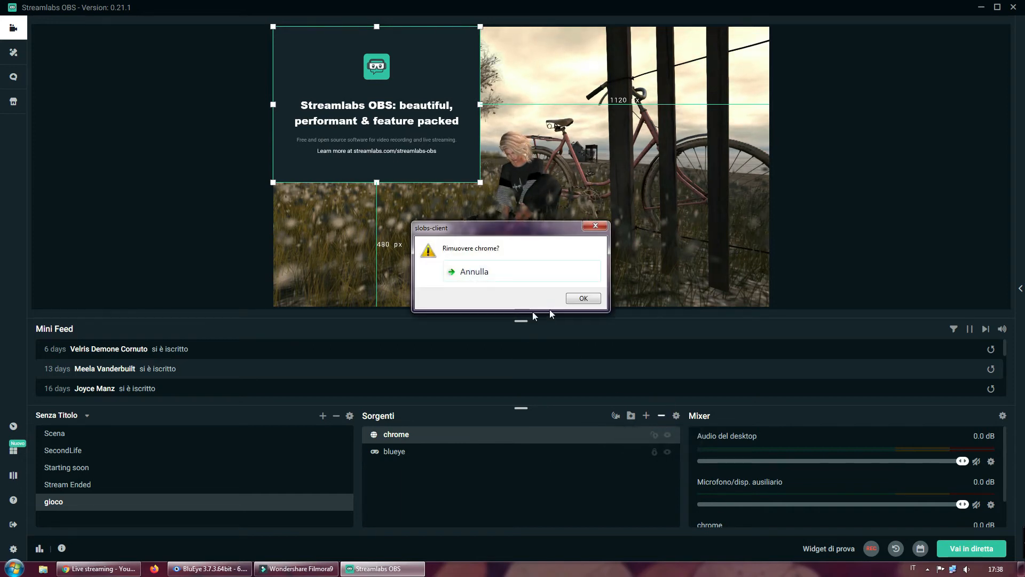
pyautogui.click(583, 298)
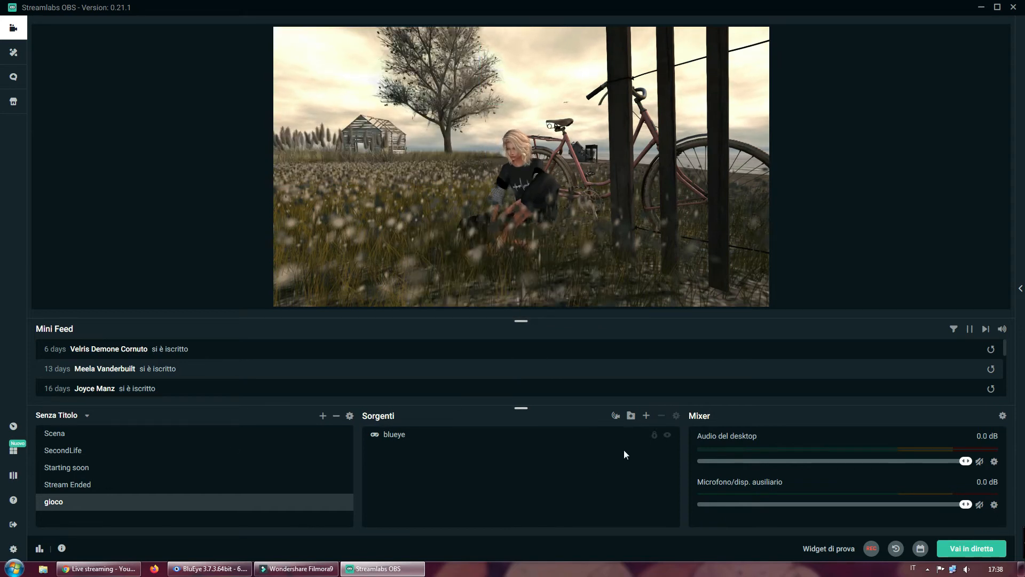
# Add a new window capture source (Acquisizione finestra) named "chrome" to the gioco scene instead of reusing the existing one
pyautogui.click(647, 416)
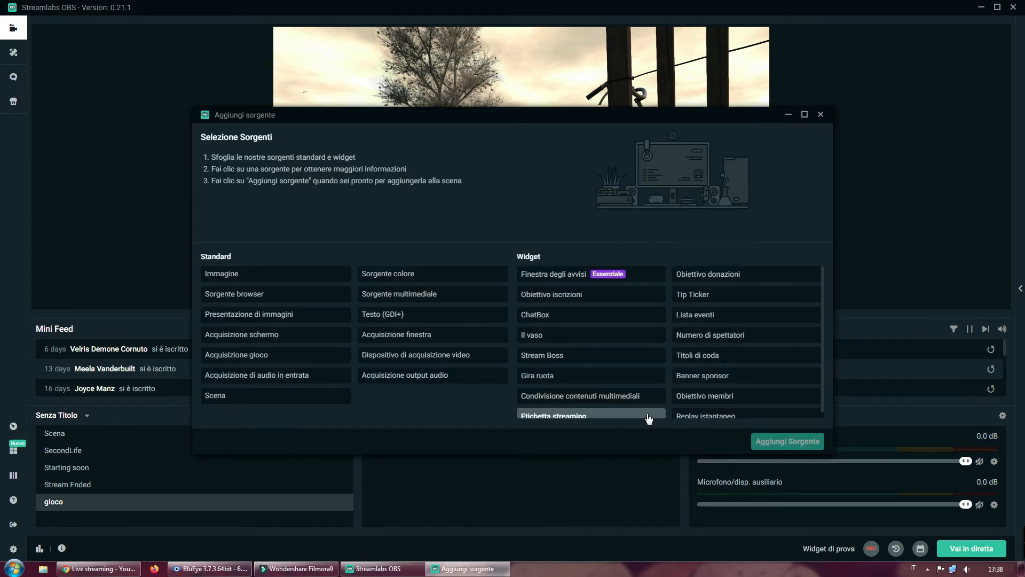
pyautogui.click(400, 339)
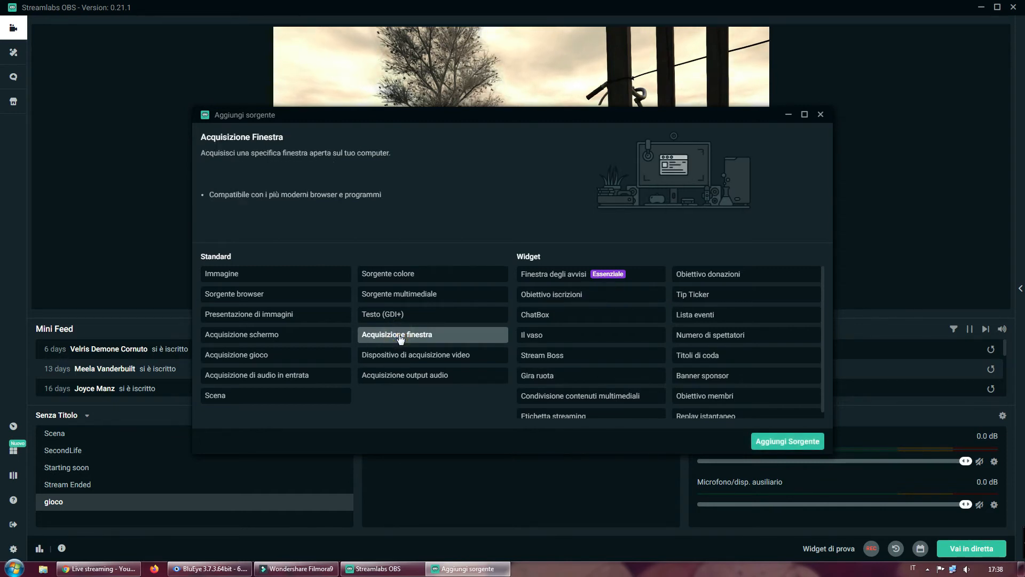
pyautogui.click(779, 438)
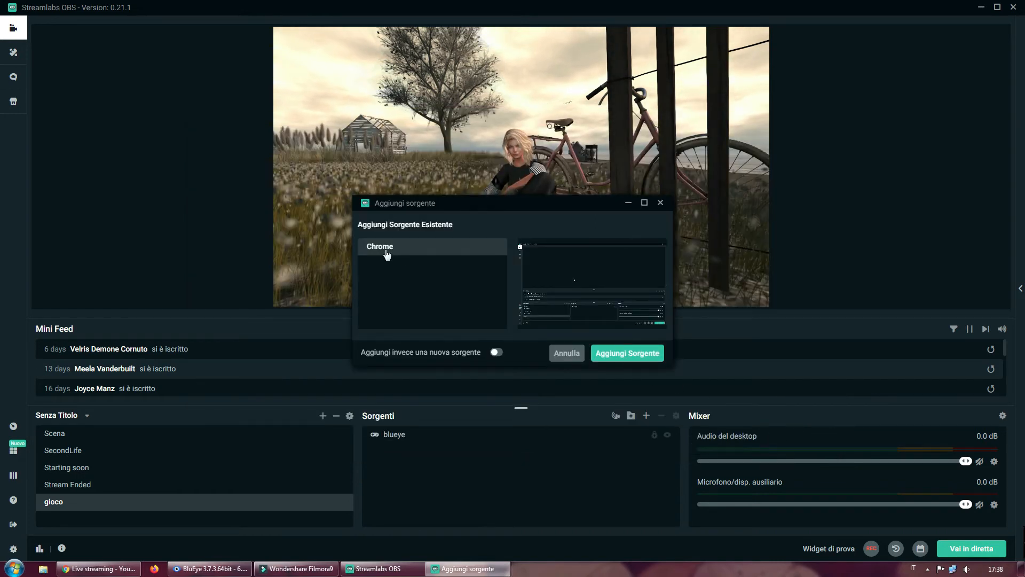
pyautogui.click(496, 352)
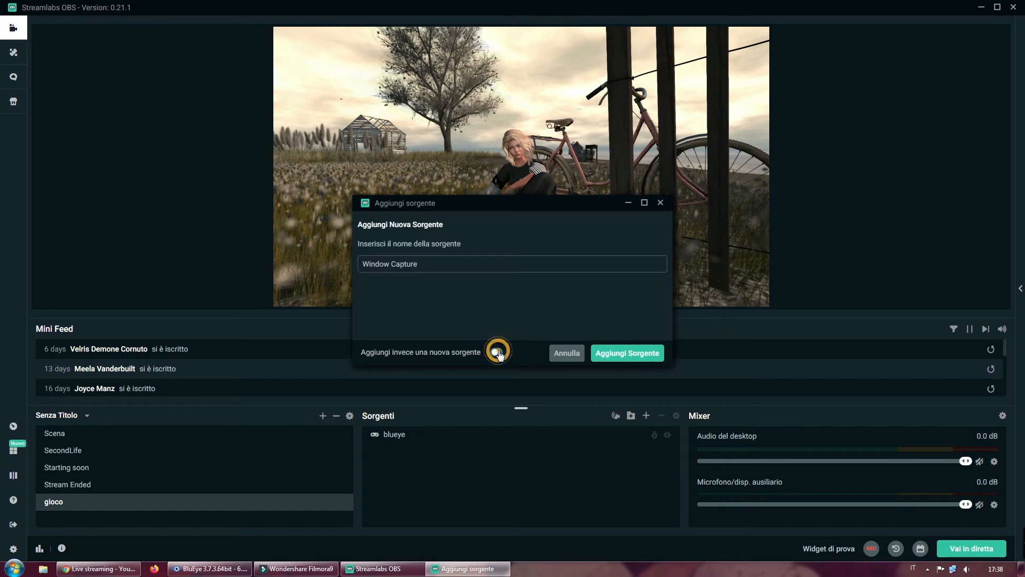
pyautogui.write('chrome')
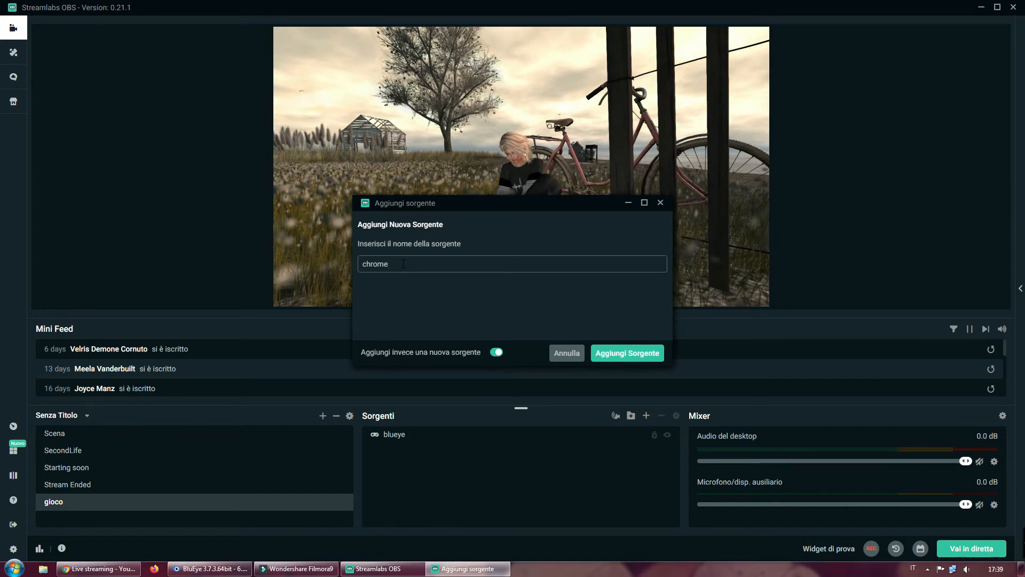
pyautogui.click(646, 352)
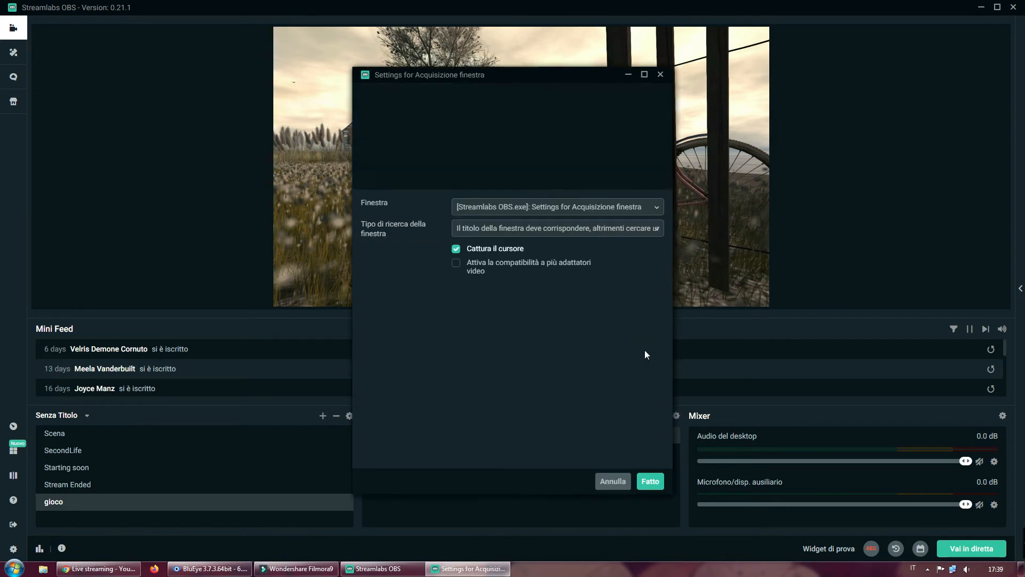
# Set the captured window to the chrome.exe "Live streaming - YouTube Studio" window and accept the settings
pyautogui.click(615, 212)
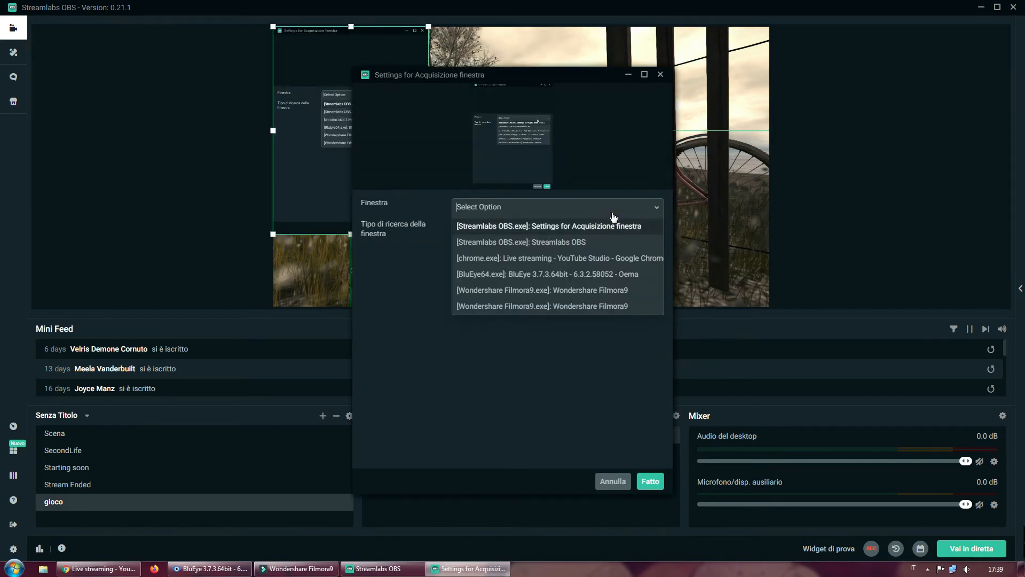
pyautogui.click(591, 259)
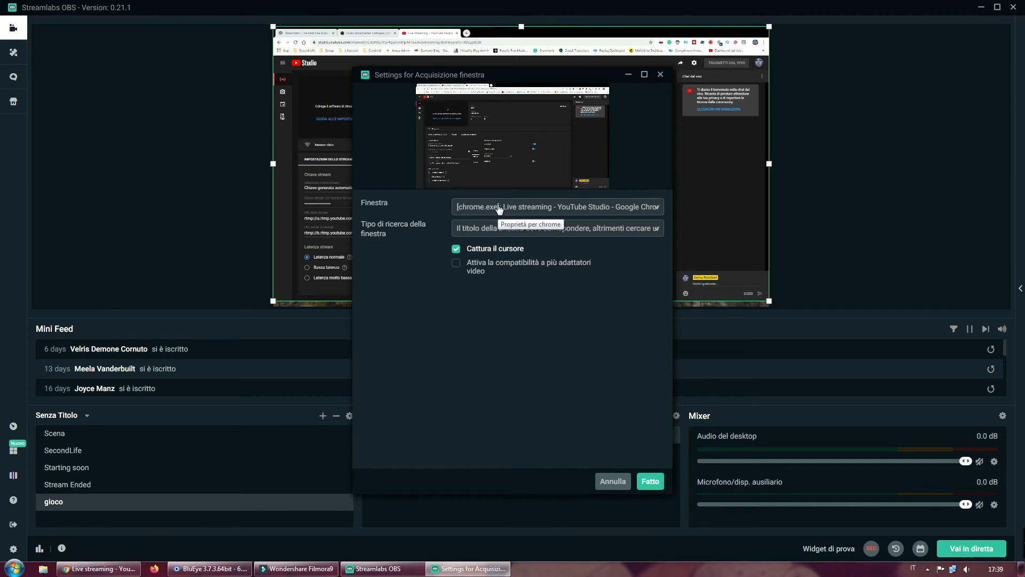
pyautogui.click(651, 481)
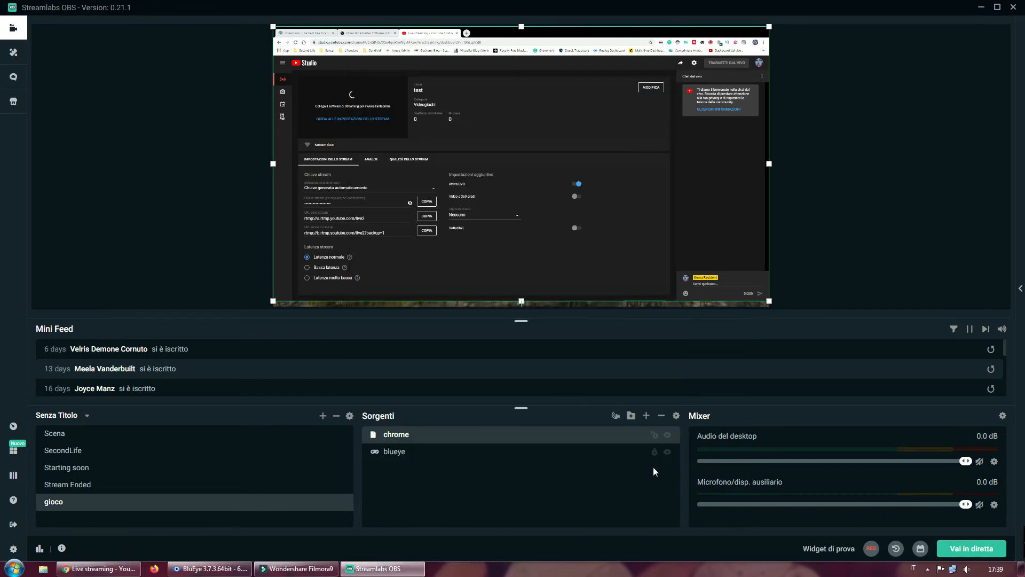
# Shrink the chrome capture, place it about 104 px from the canvas's left edge and 118 px from its bottom, and lock it
pyautogui.moveTo(273, 301); pyautogui.dragTo(590, 106)
pyautogui.click(679, 103)
pyautogui.moveTo(679, 102); pyautogui.dragTo(412, 246)
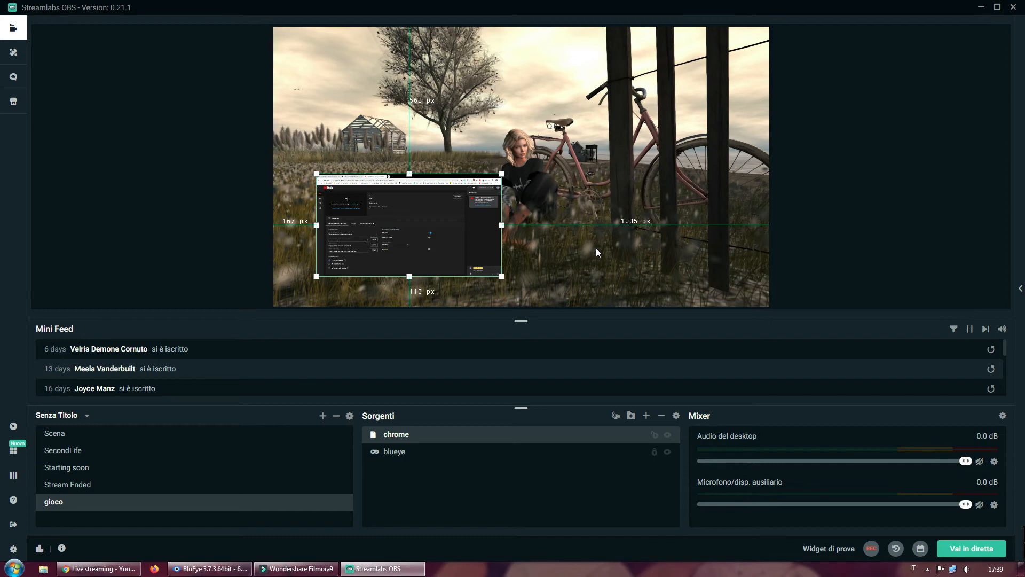
pyautogui.moveTo(452, 222); pyautogui.dragTo(523, 218)
pyautogui.moveTo(389, 170)
pyautogui.mouseDown()
pyautogui.moveTo(340, 128)
pyautogui.moveTo(399, 167)
pyautogui.mouseUp()
pyautogui.moveTo(447, 205); pyautogui.dragTo(393, 208)
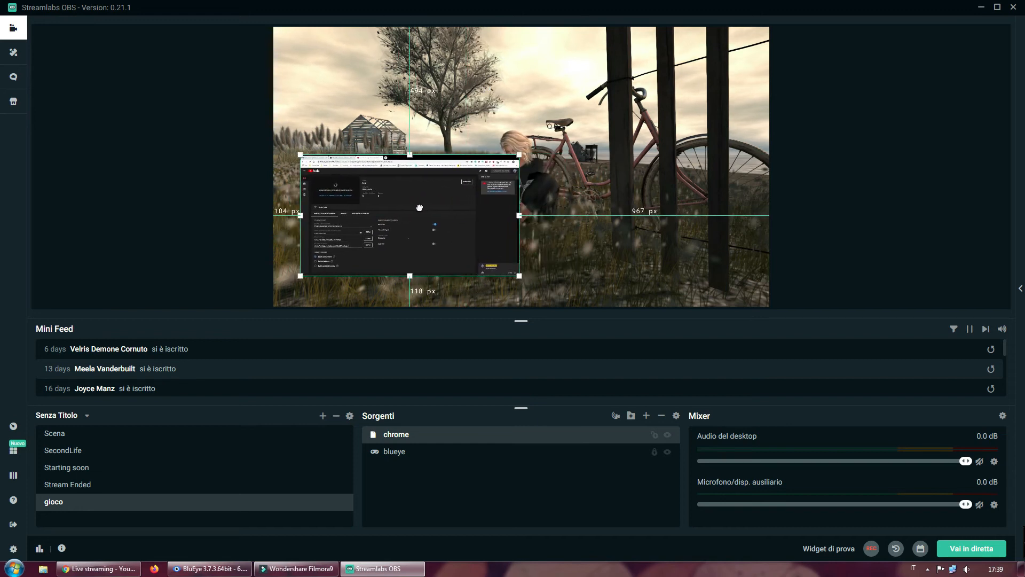
pyautogui.click(655, 435)
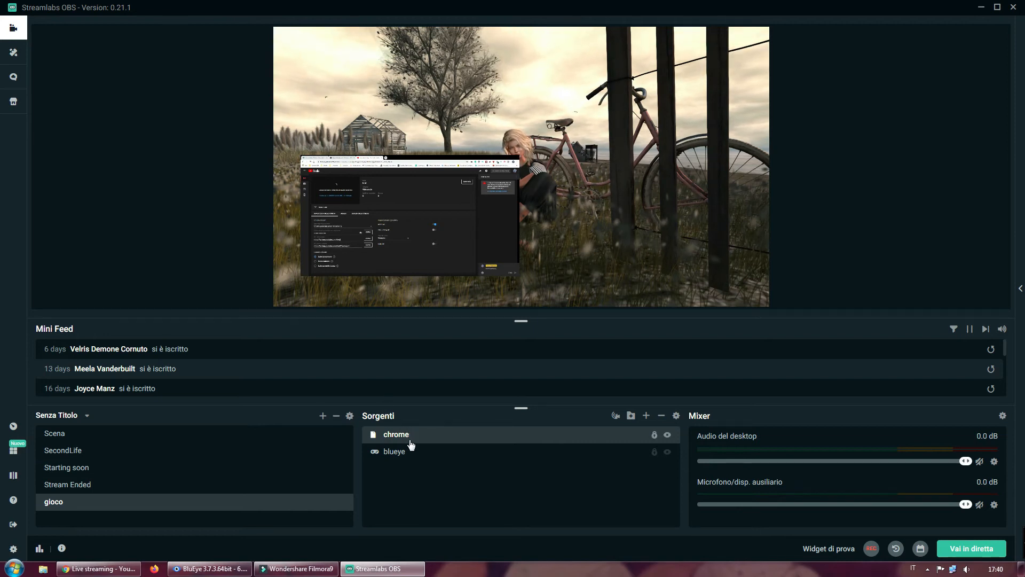
# Move the chrome source below blueye in the source order and back above it, and clear the selection
pyautogui.moveTo(417, 439); pyautogui.dragTo(417, 462)
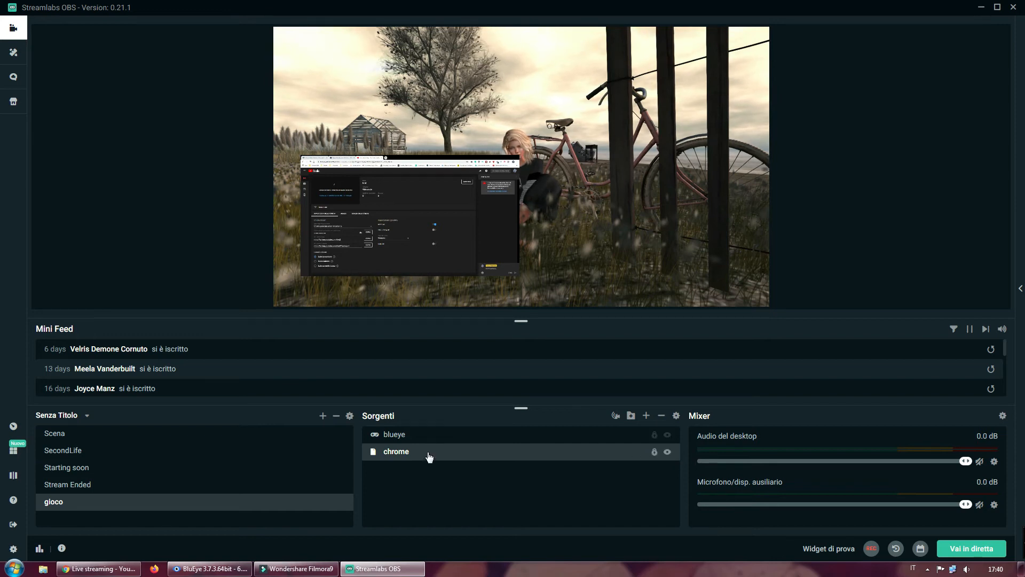
pyautogui.moveTo(426, 454); pyautogui.dragTo(427, 435)
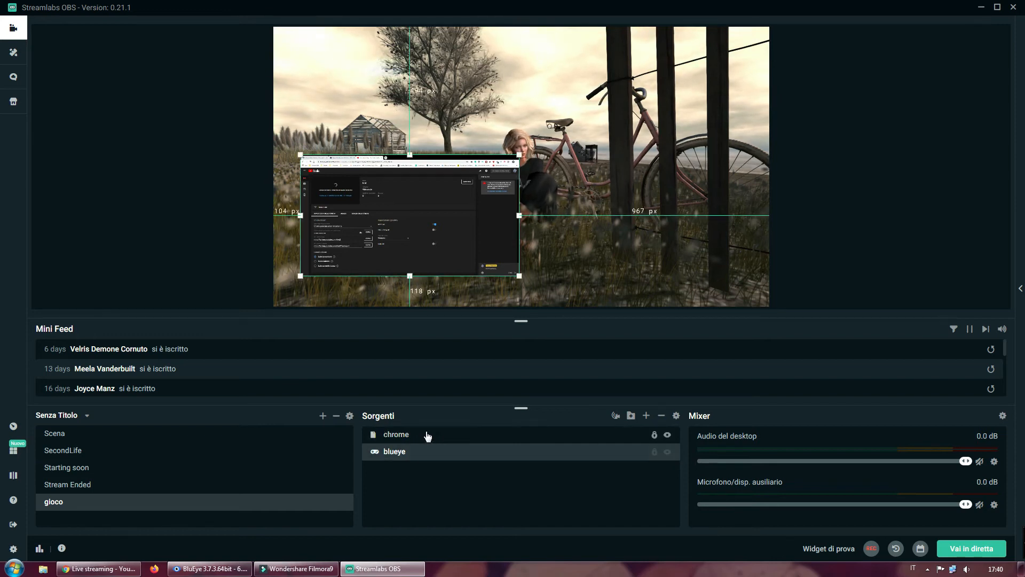
pyautogui.click(159, 149)
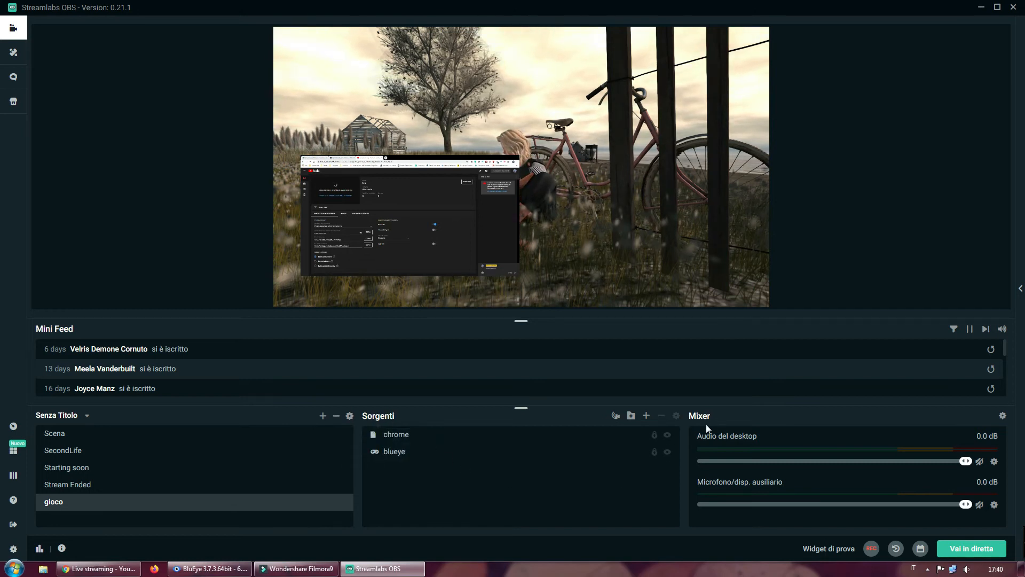
# Add the existing audio input capture source "Cattura l'audio in entrata" to the gioco scene
pyautogui.moveTo(697, 422)
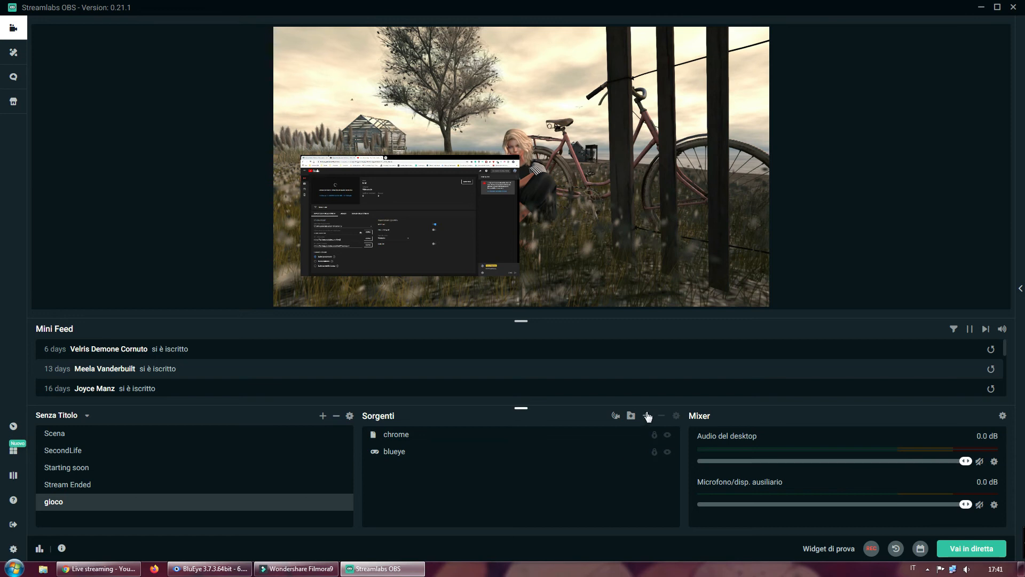
pyautogui.click(646, 416)
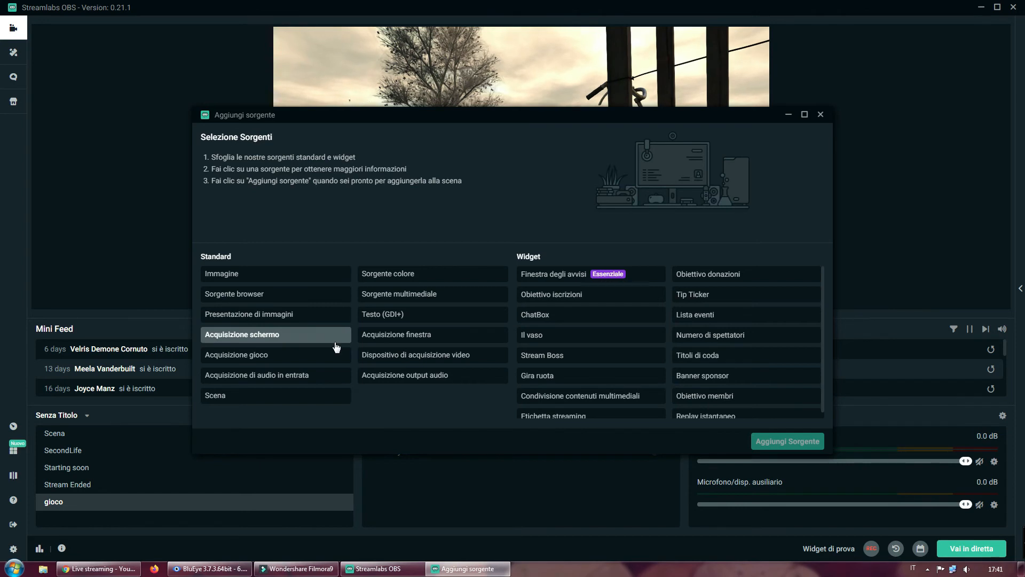
pyautogui.click(285, 379)
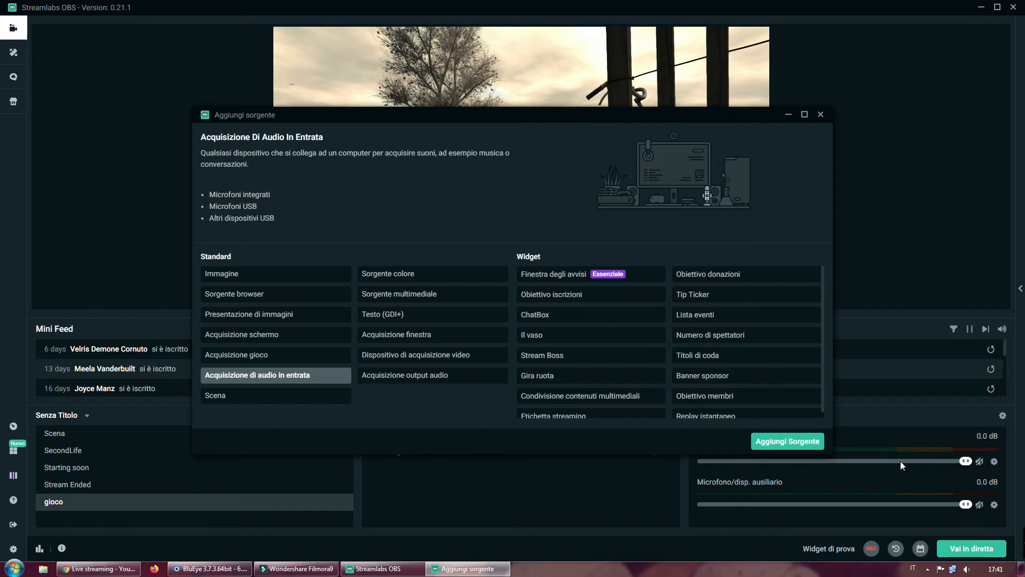
pyautogui.click(787, 441)
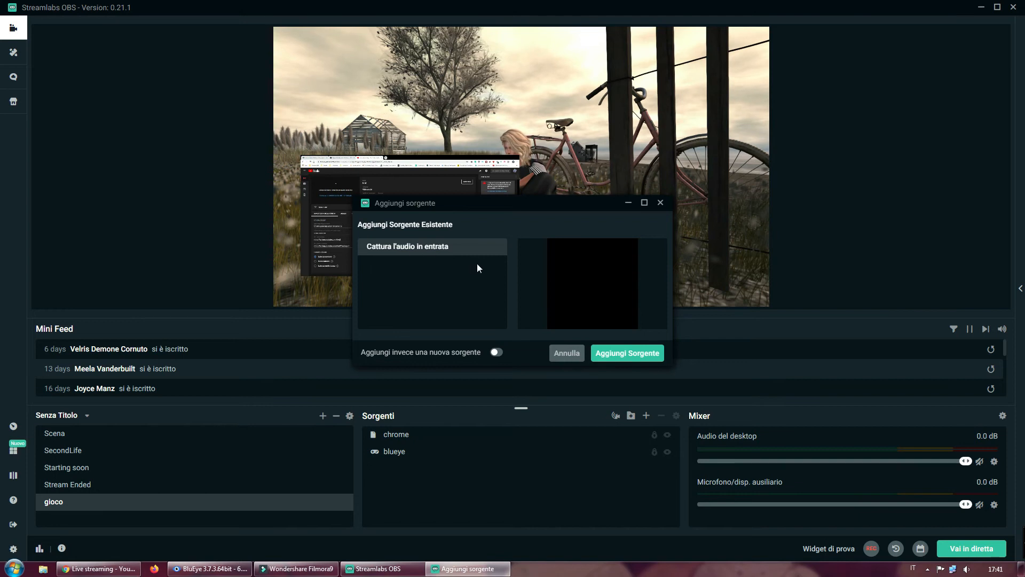
pyautogui.click(627, 353)
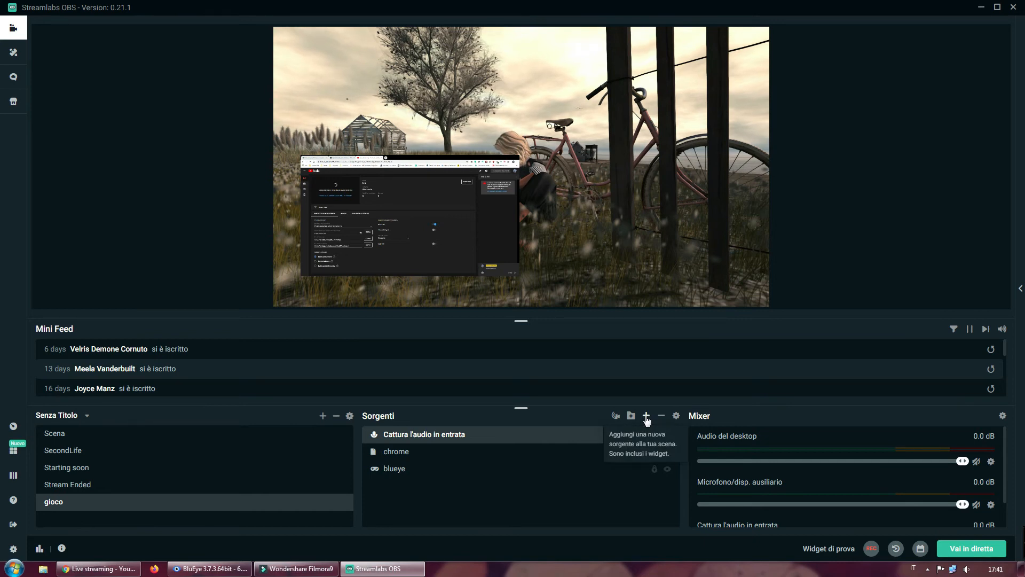
# Add the existing audio output capture source "Cattura l'audio in uscita" to the gioco scene, and lock both audio sources
pyautogui.click(646, 416)
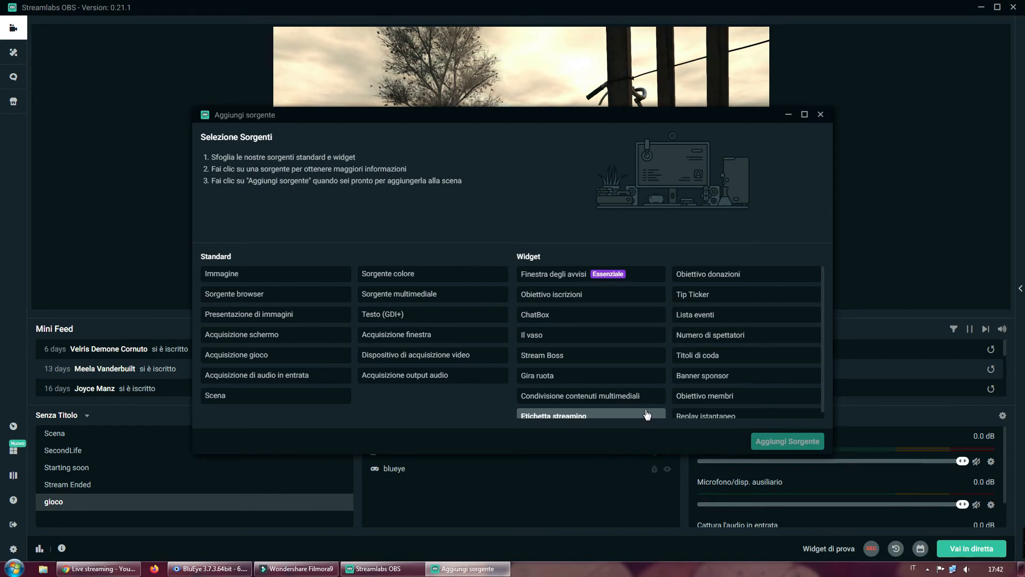
pyautogui.click(398, 380)
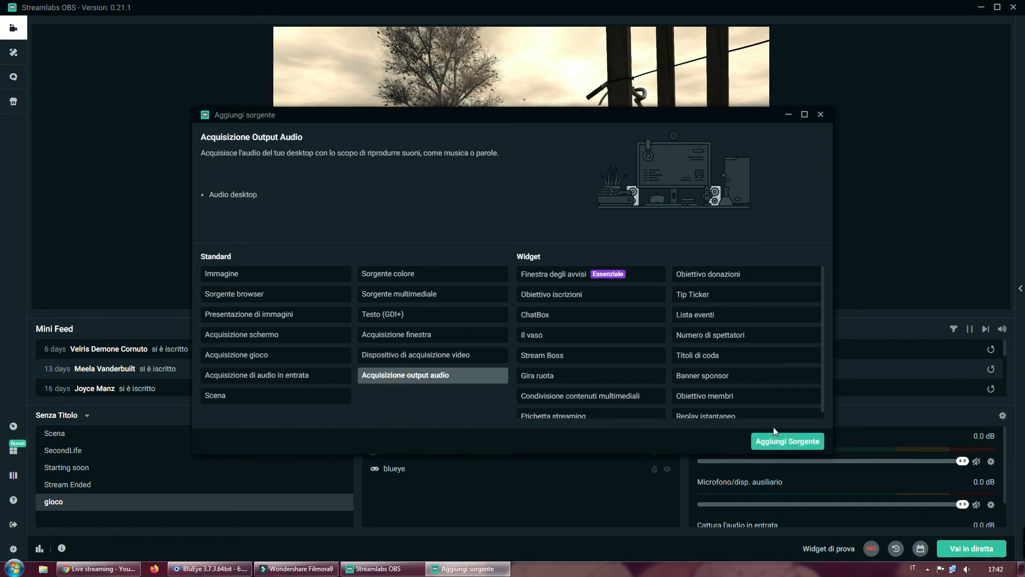
pyautogui.click(774, 441)
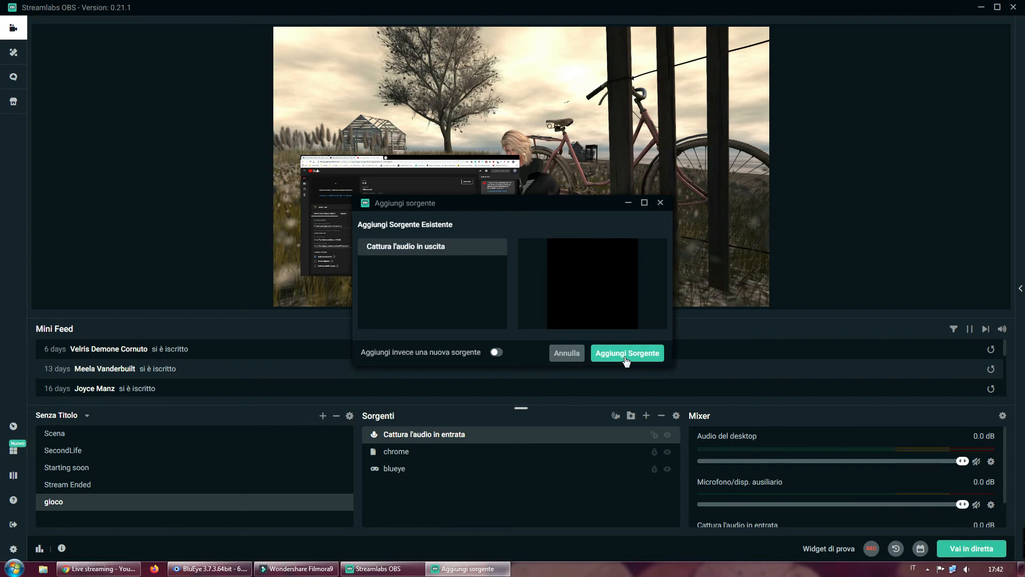
pyautogui.click(626, 355)
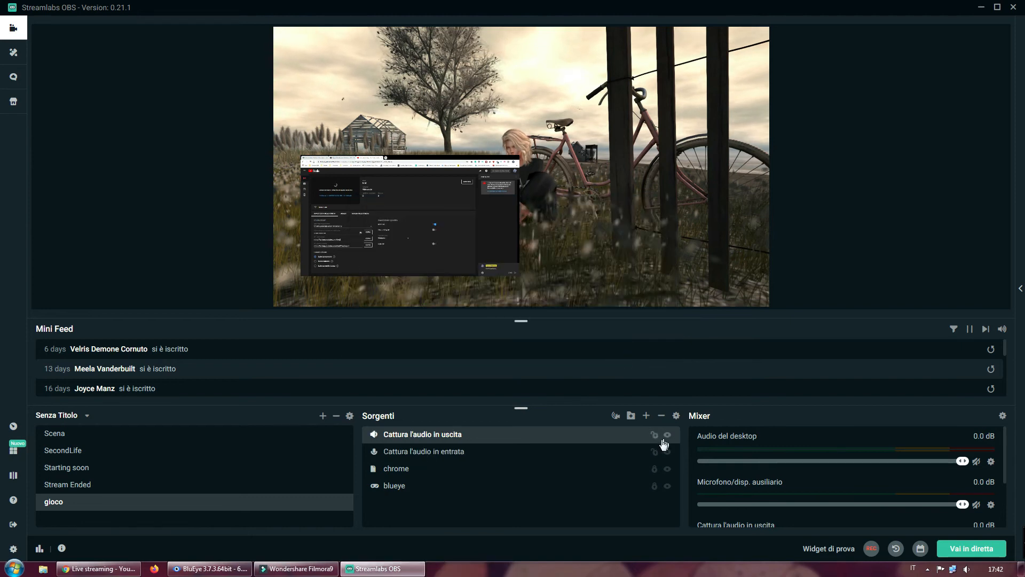
pyautogui.click(655, 435)
pyautogui.click(657, 453)
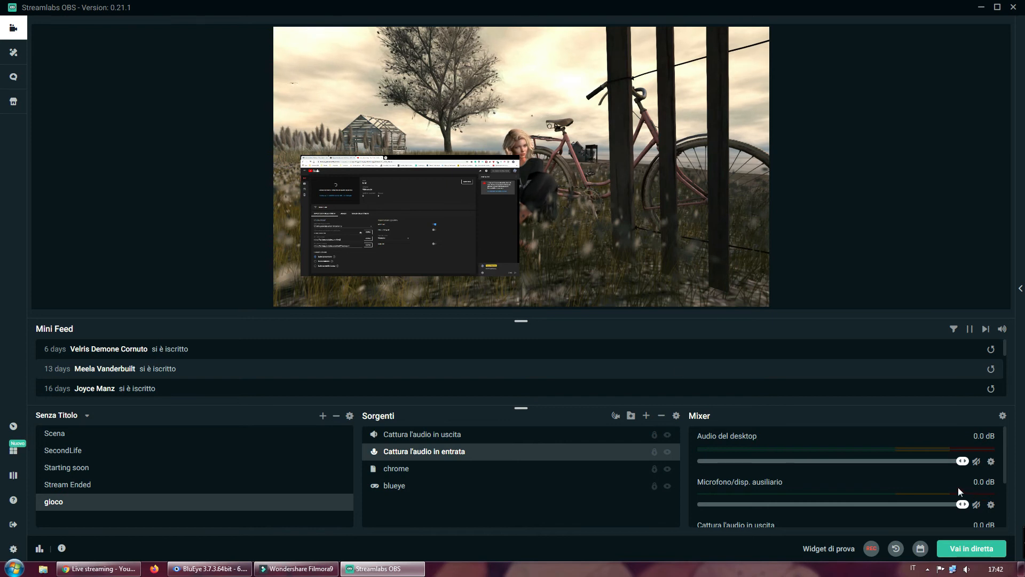
# Review the desktop, microphone, output and input audio channels in the mixer, toggling the mute of Microfono/disp. ausiliario and restoring it
pyautogui.scroll(-3, 928, 486)
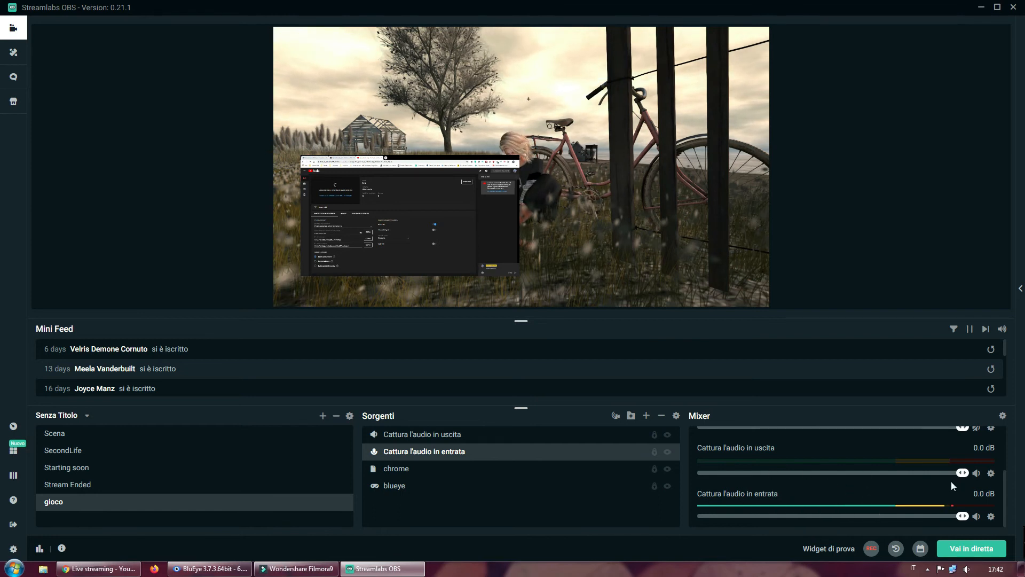
pyautogui.scroll(2, 952, 485)
pyautogui.scroll(1, 952, 485)
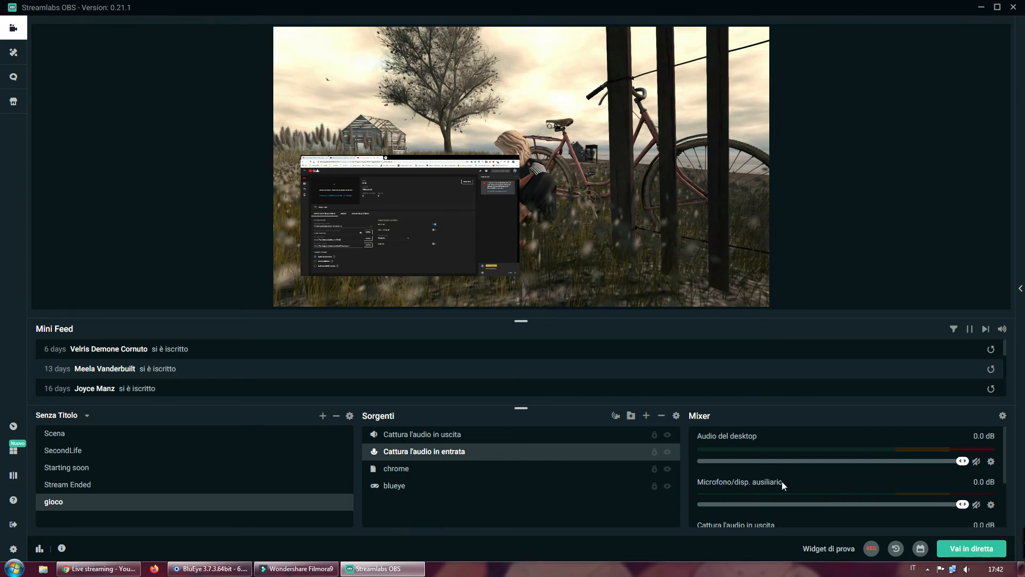
pyautogui.scroll(-3, 784, 484)
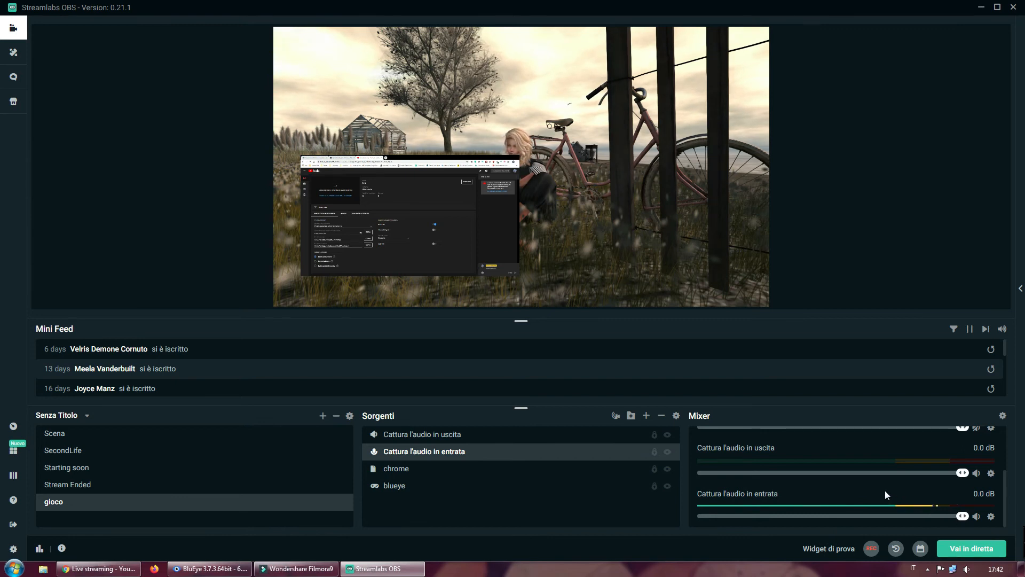
pyautogui.scroll(2, 886, 493)
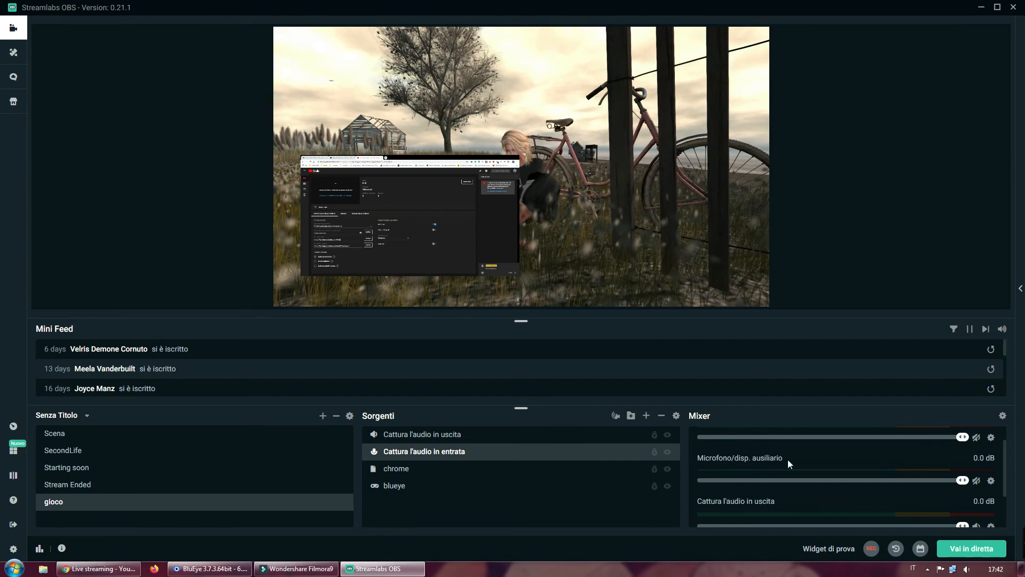
pyautogui.click(977, 481)
pyautogui.click(977, 481)
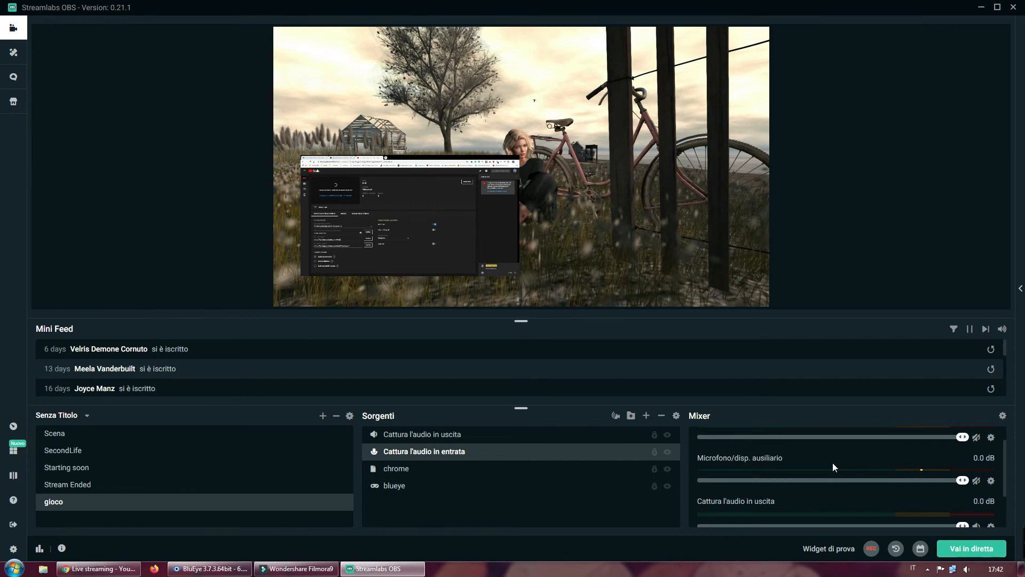
pyautogui.scroll(1, 834, 467)
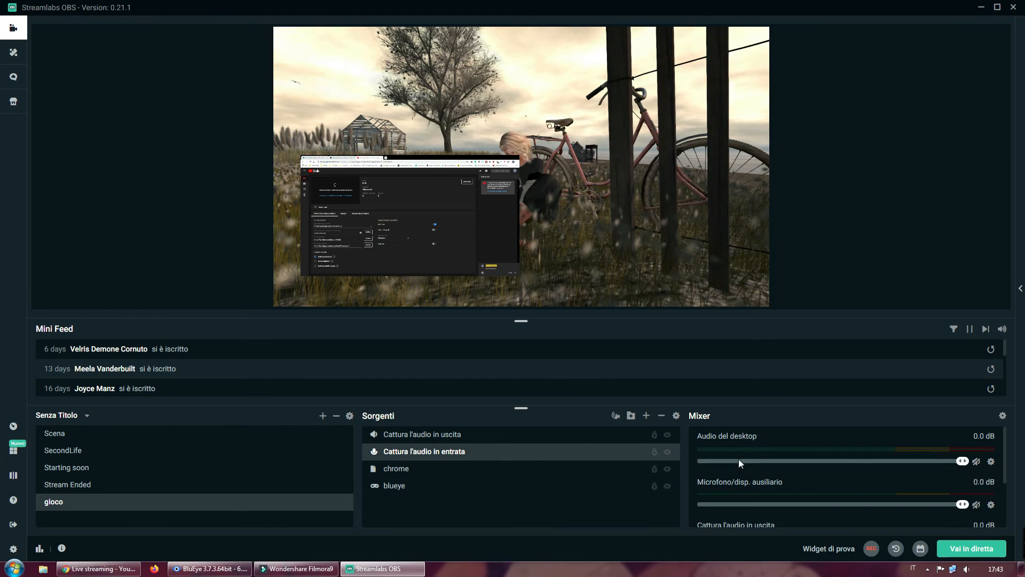
pyautogui.scroll(-1, 777, 458)
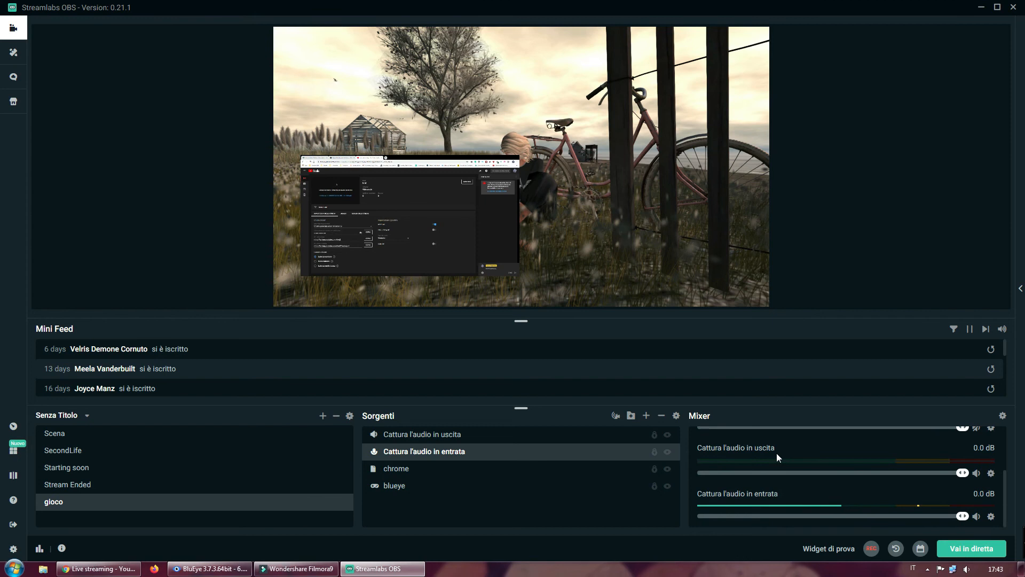
pyautogui.scroll(1, 778, 458)
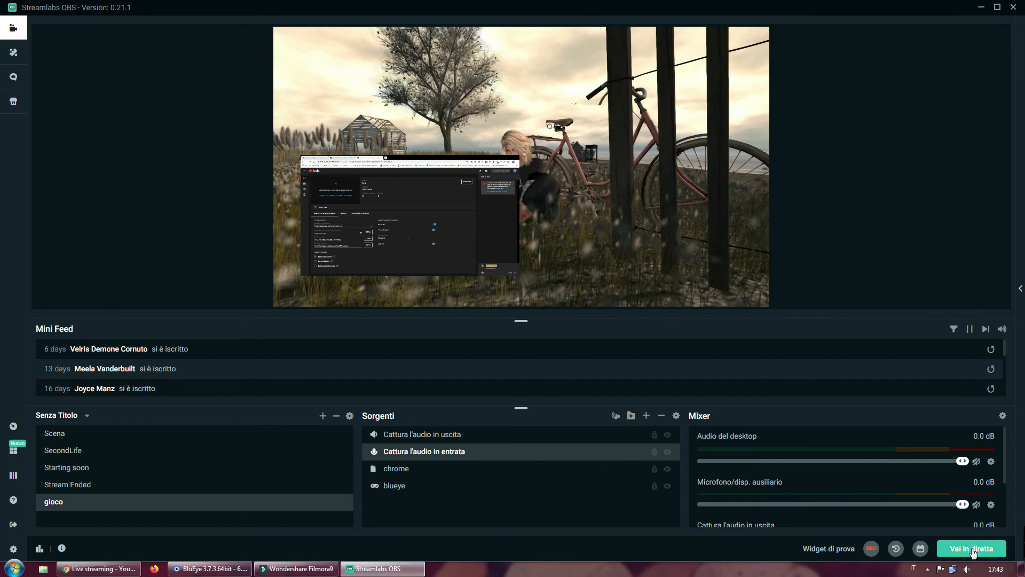
# Go live on the existing YouTube event "test" (Apr 17, 2020), keeping the optimized encoder settings enabled
pyautogui.click(972, 550)
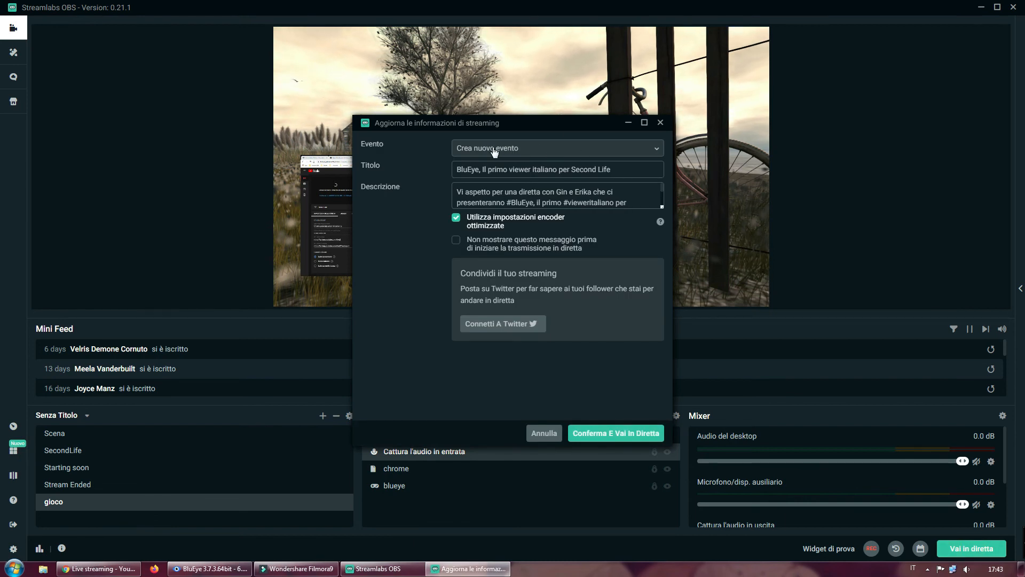
pyautogui.click(538, 153)
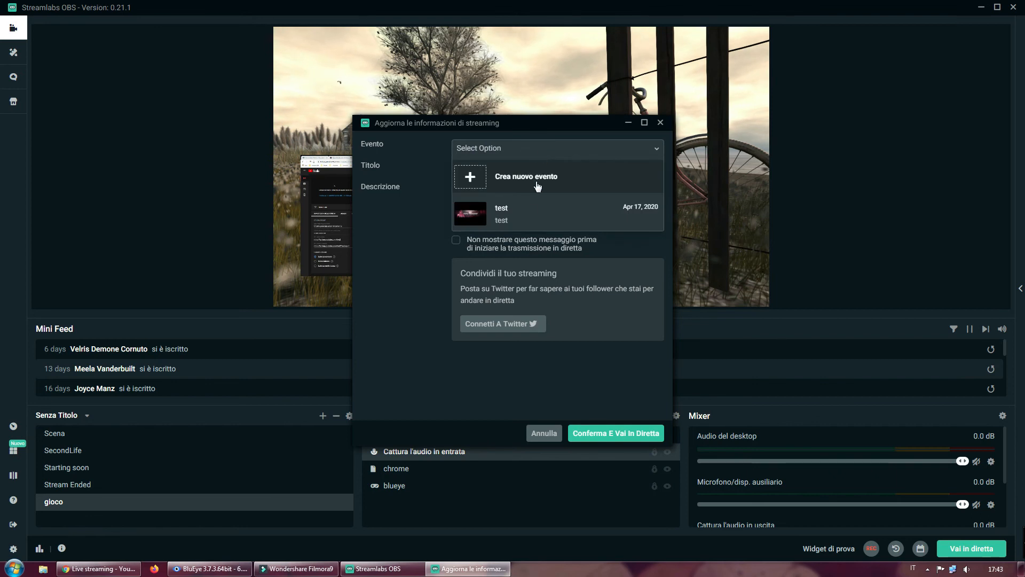
pyautogui.click(526, 215)
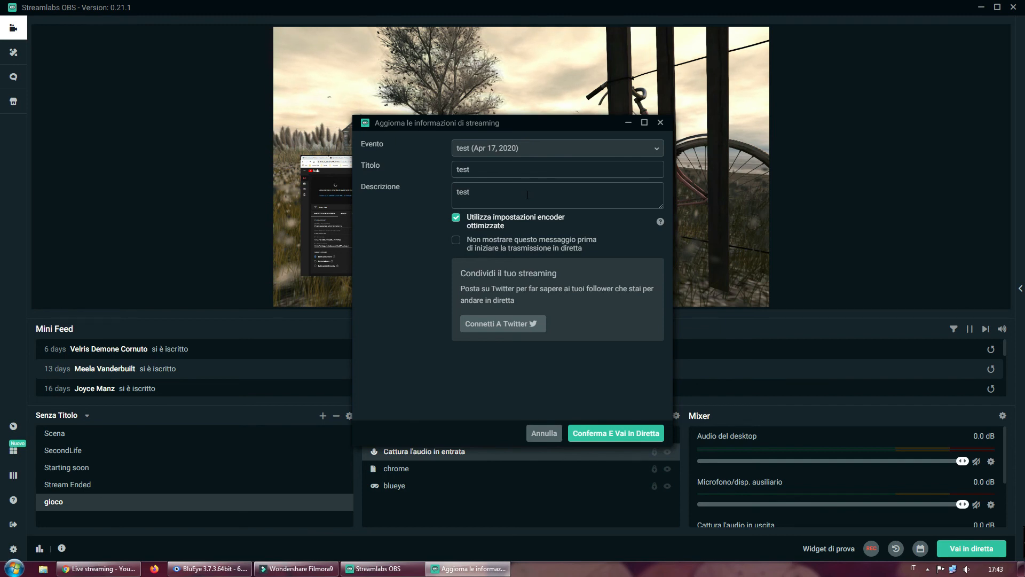
pyautogui.click(520, 328)
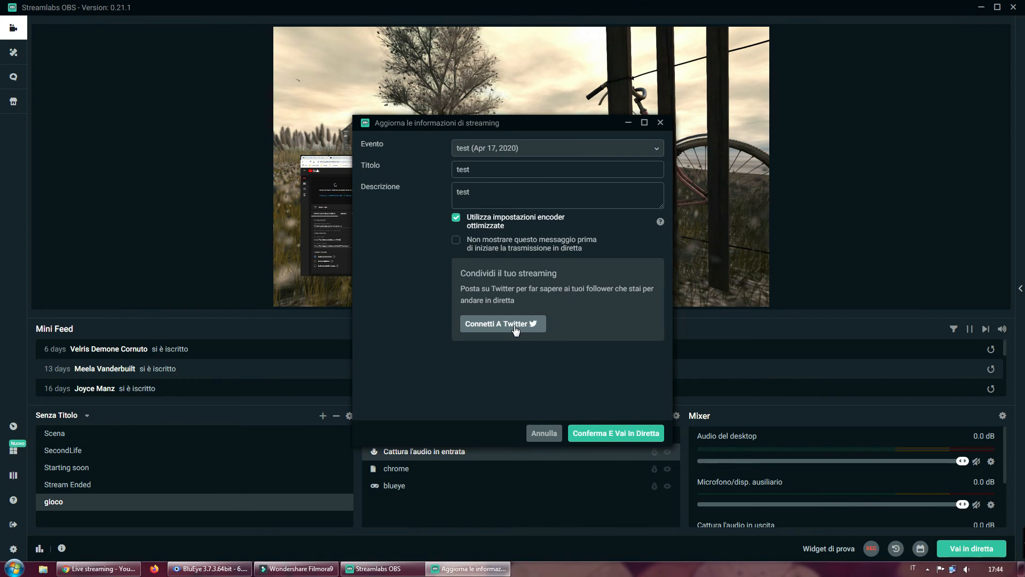
pyautogui.click(647, 436)
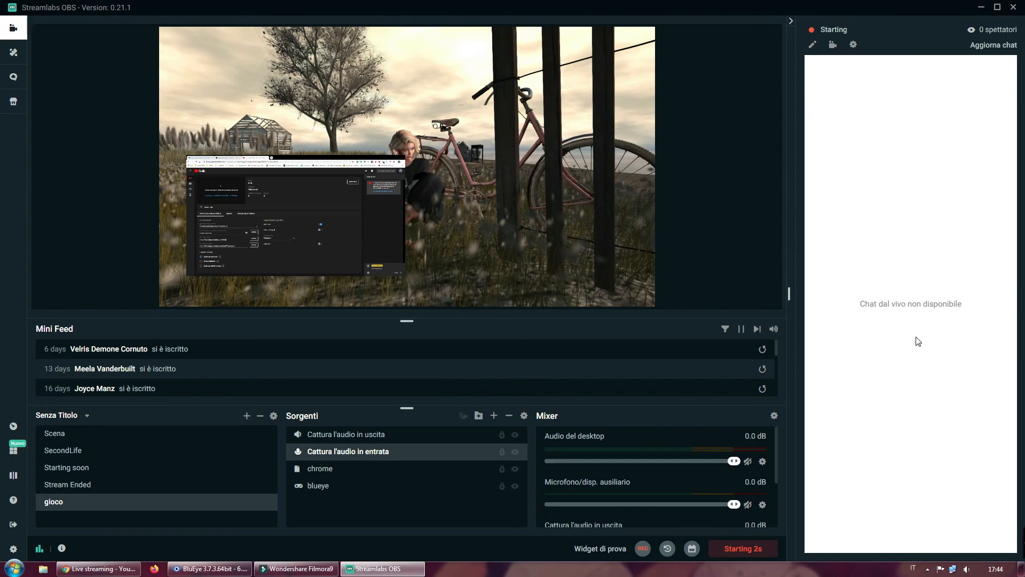
# Examine the live stream's preview and status in YouTube Studio in Chrome, comparing them with Streamlabs OBS
pyautogui.click(89, 570)
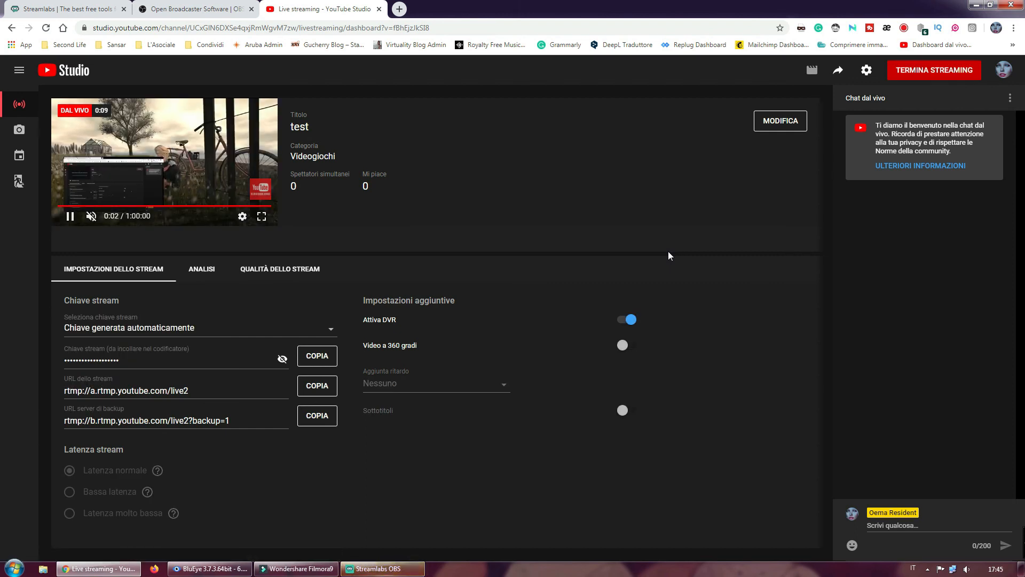
pyautogui.click(386, 568)
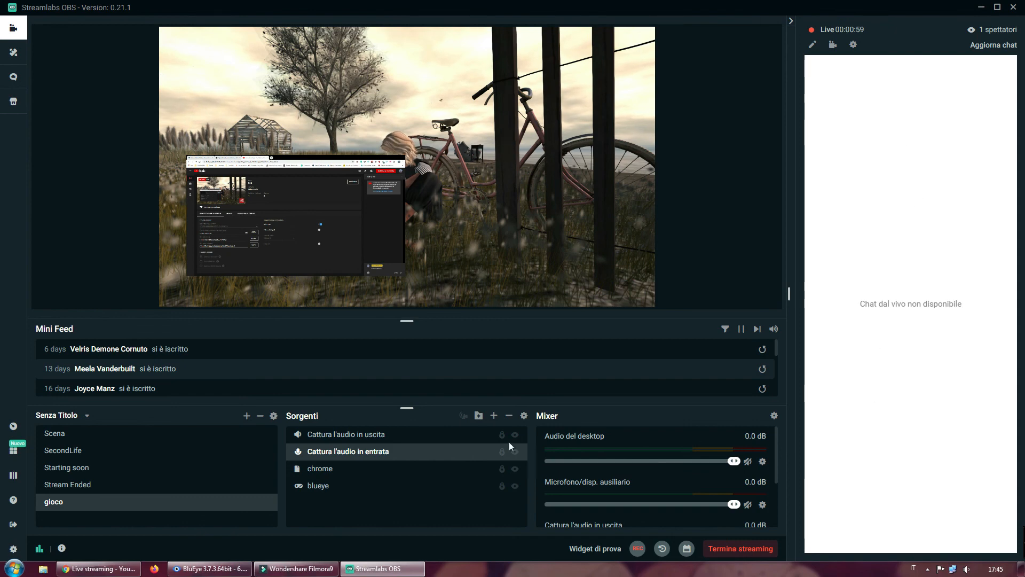
pyautogui.click(99, 568)
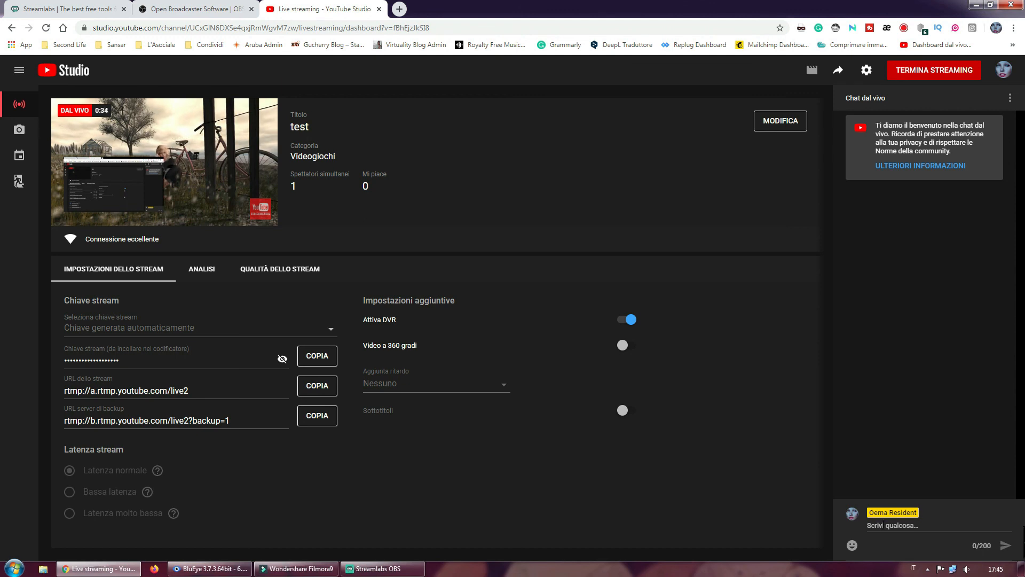
pyautogui.click(382, 568)
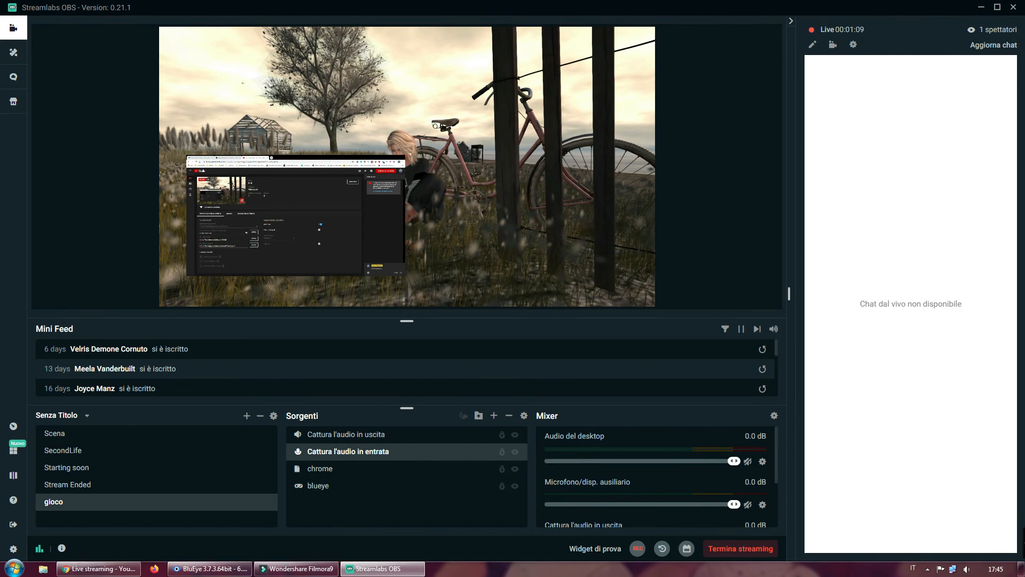
pyautogui.click(84, 569)
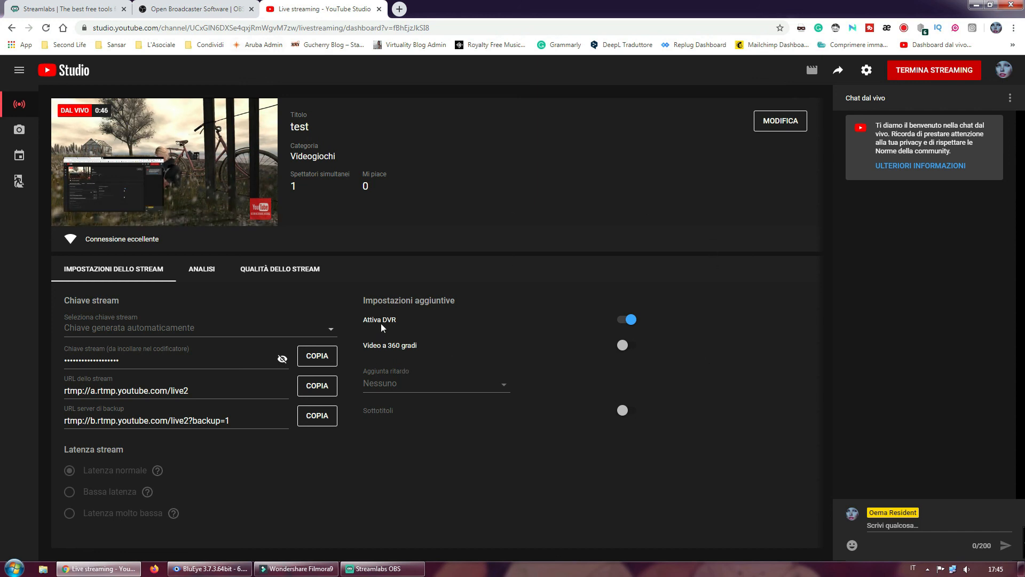
# End the live stream from Streamlabs OBS and dismiss the stream summary in YouTube Studio in Chrome
pyautogui.click(389, 570)
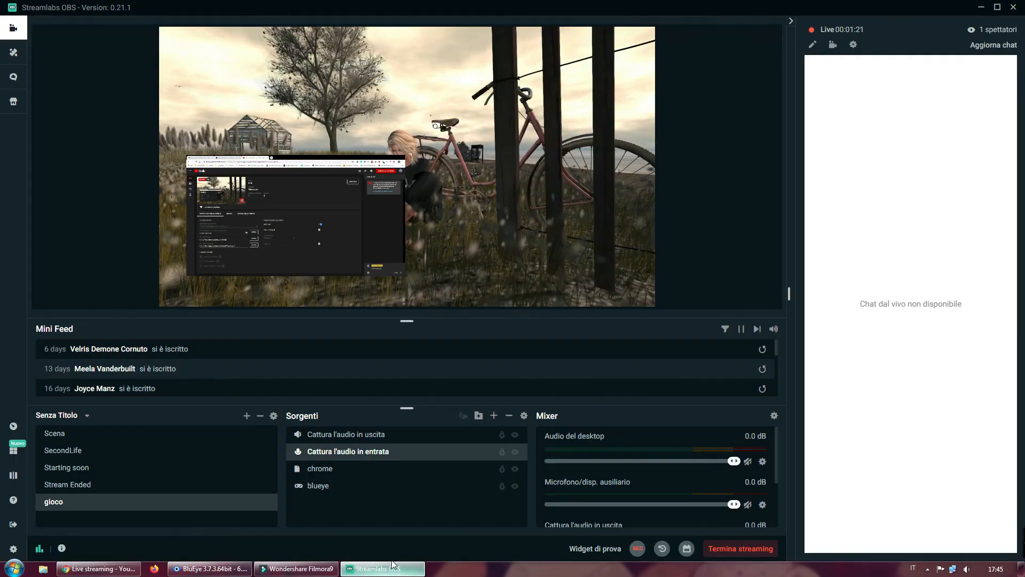
pyautogui.click(723, 554)
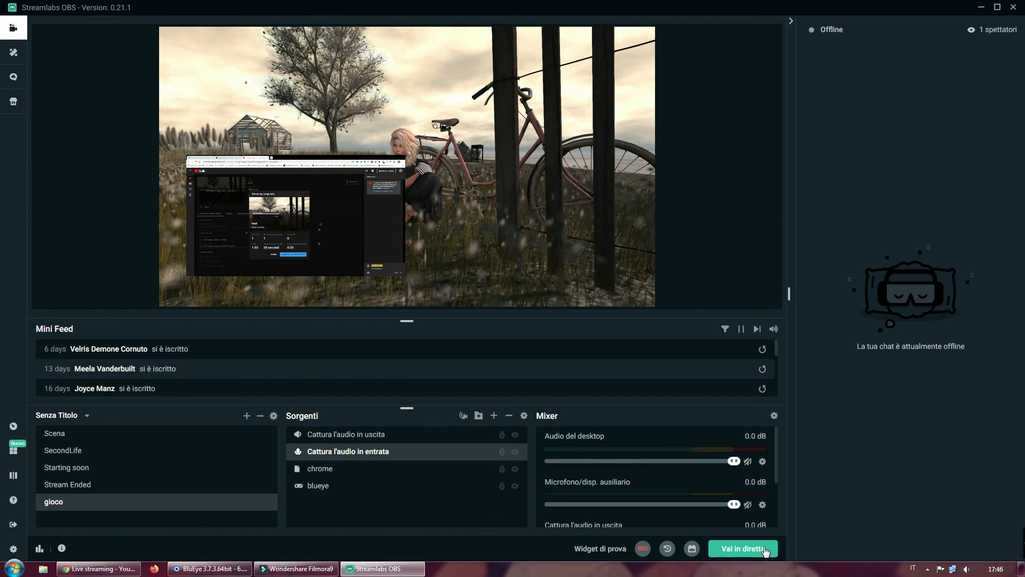
pyautogui.click(122, 569)
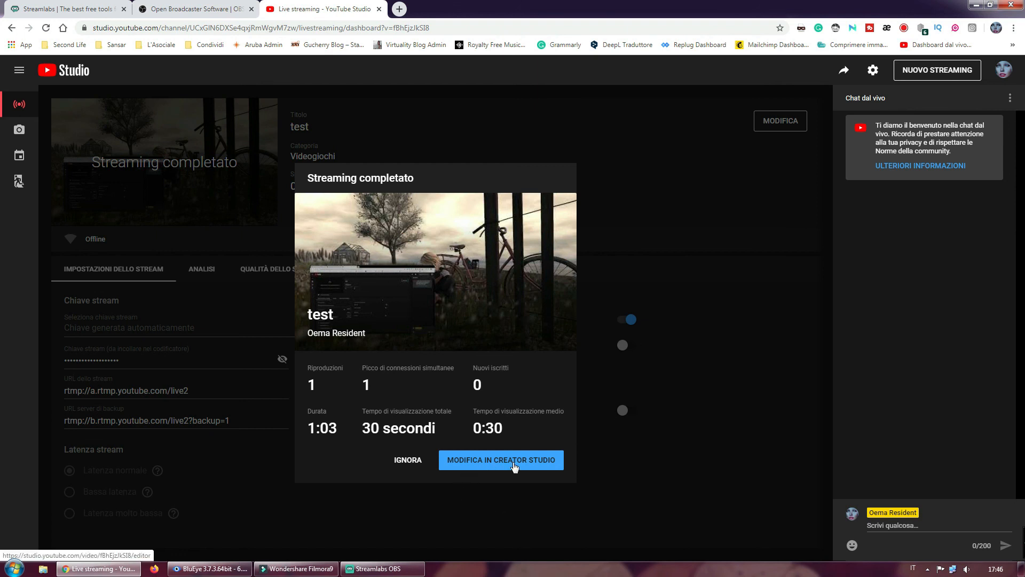
pyautogui.click(404, 462)
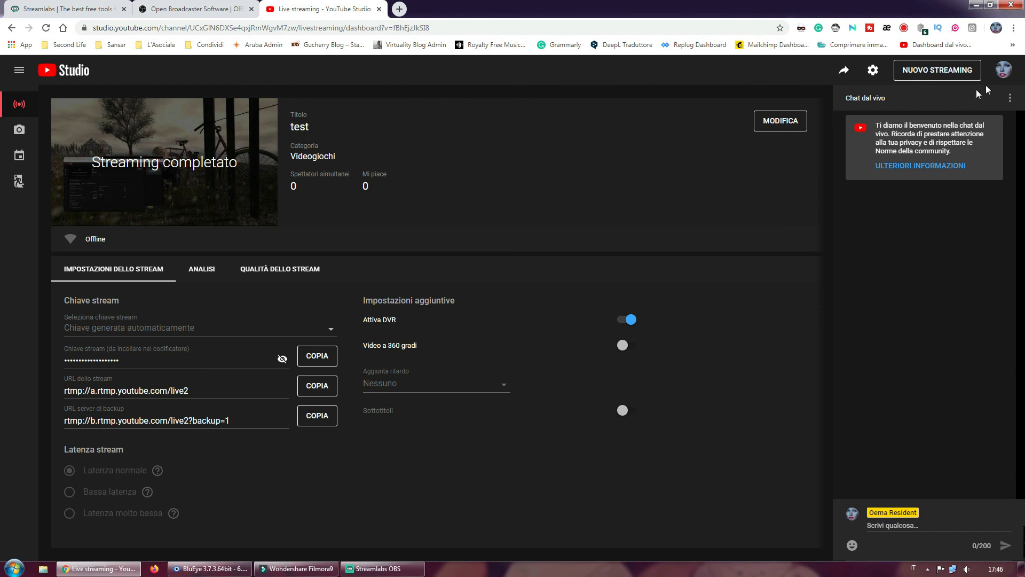
# Go through YouTube to the channel's videos in YouTube Studio and show the published live streams
pyautogui.click(1002, 72)
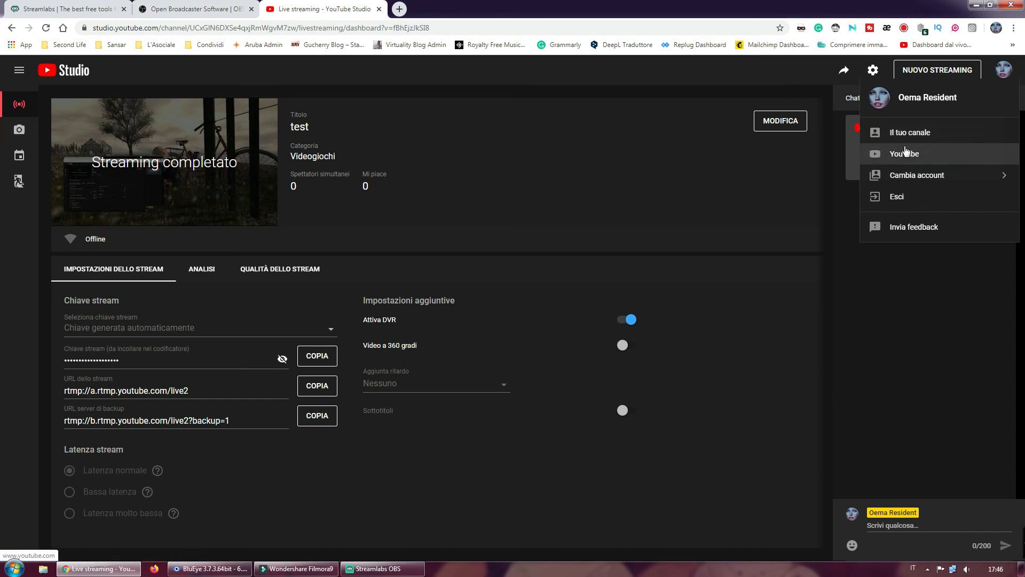
pyautogui.click(905, 154)
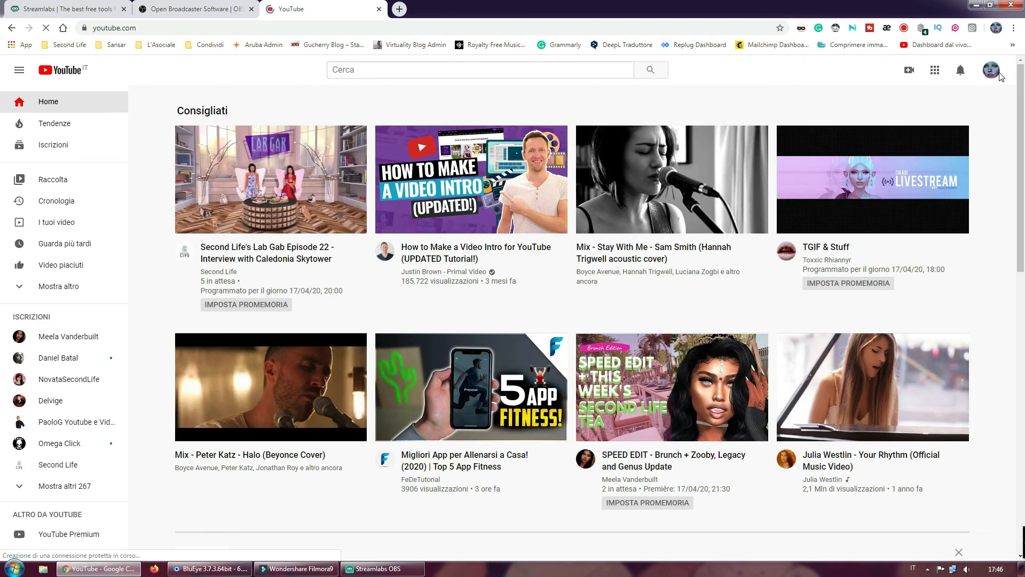
pyautogui.click(991, 78)
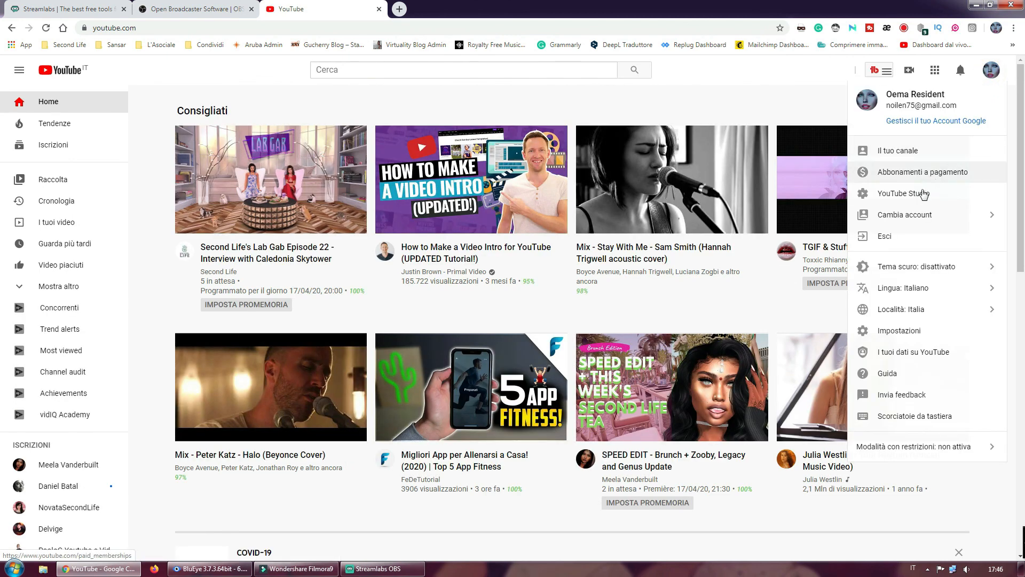
pyautogui.press('Escape')
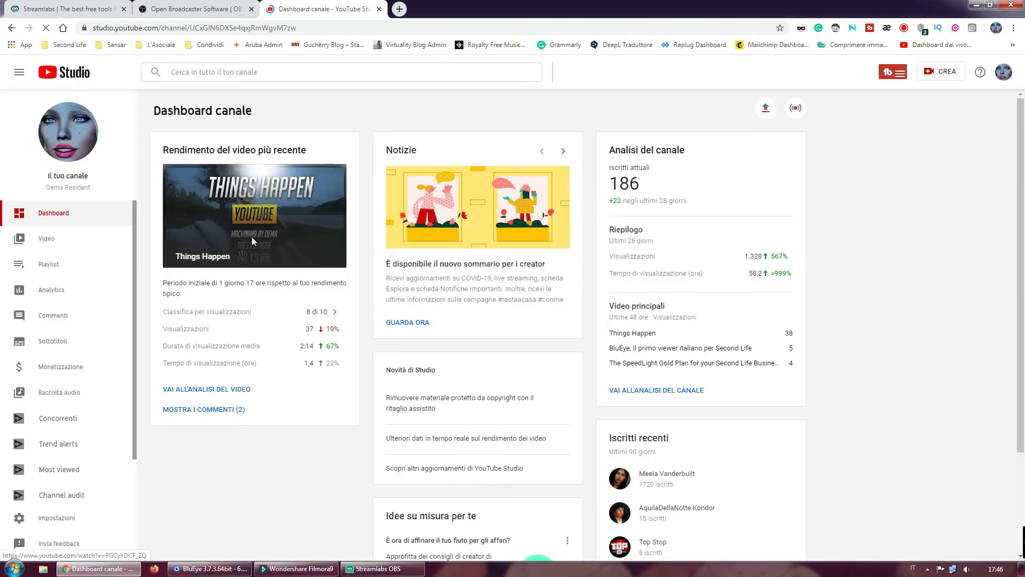
pyautogui.click(43, 240)
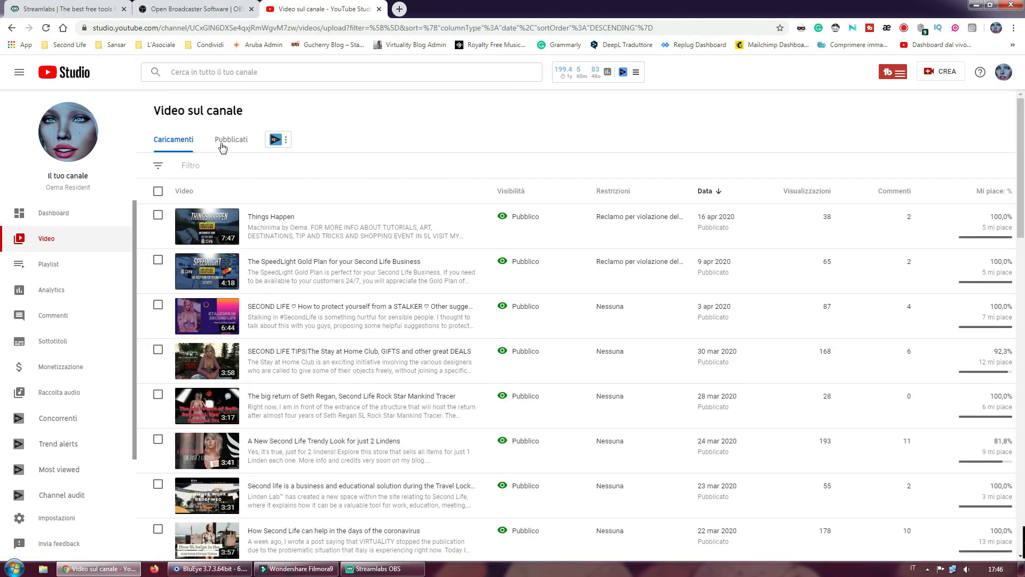
pyautogui.click(223, 143)
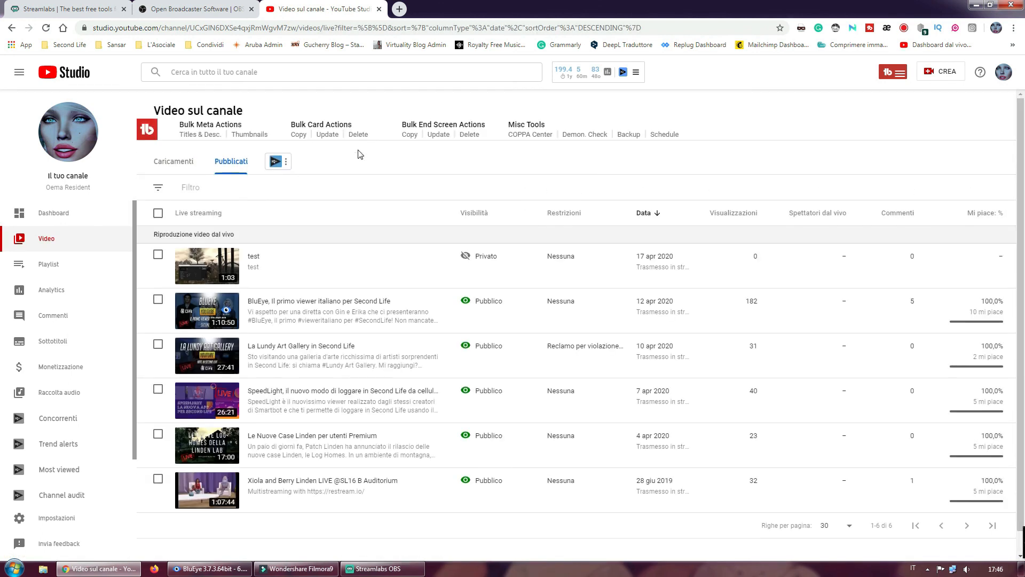
# Permanently delete the private "test" live stream of 17 apr 2020, acknowledging that the deletion is irreversible
pyautogui.moveTo(258, 269)
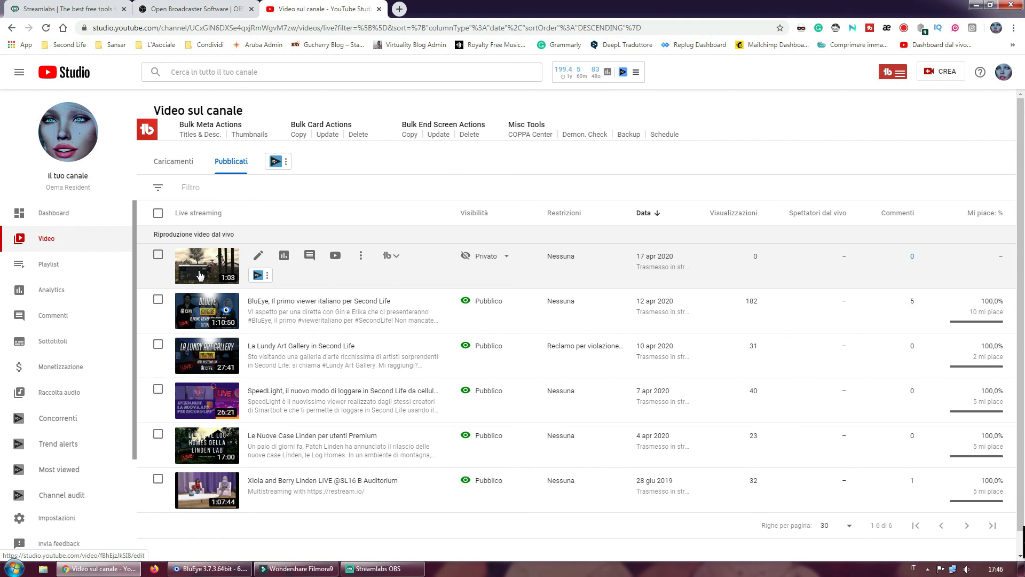
pyautogui.moveTo(489, 259)
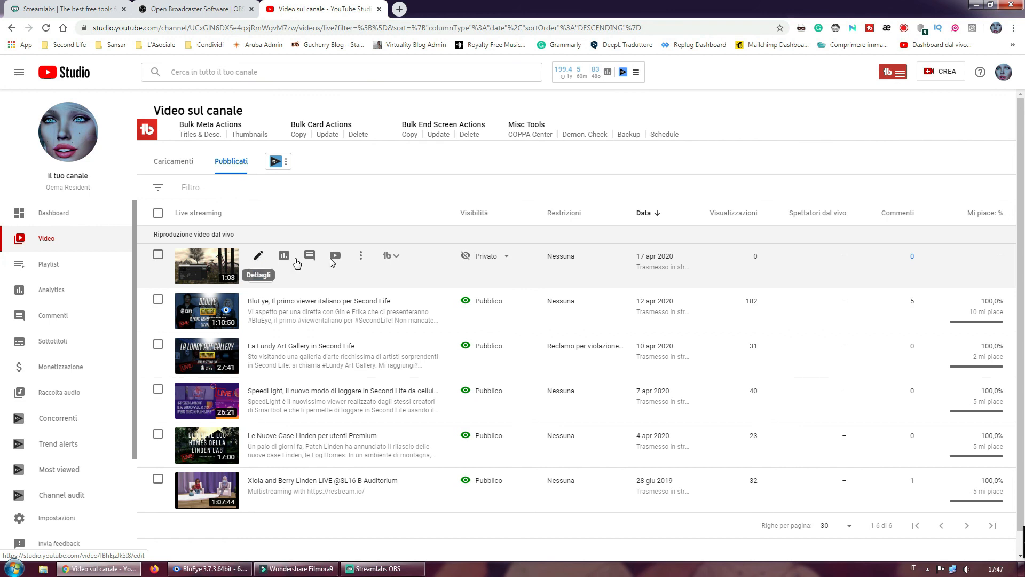
pyautogui.click(361, 259)
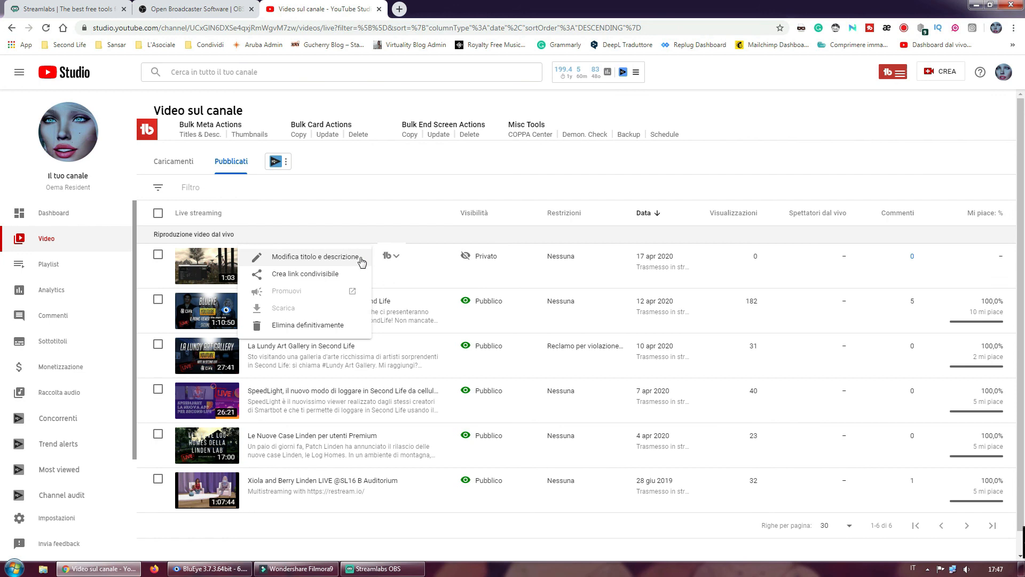
pyautogui.click(332, 327)
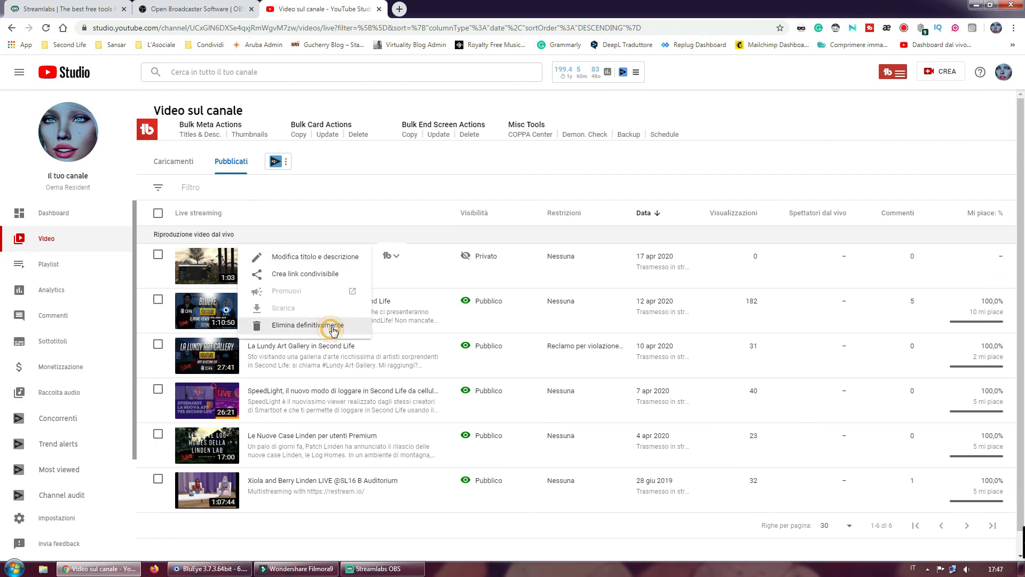
pyautogui.click(449, 346)
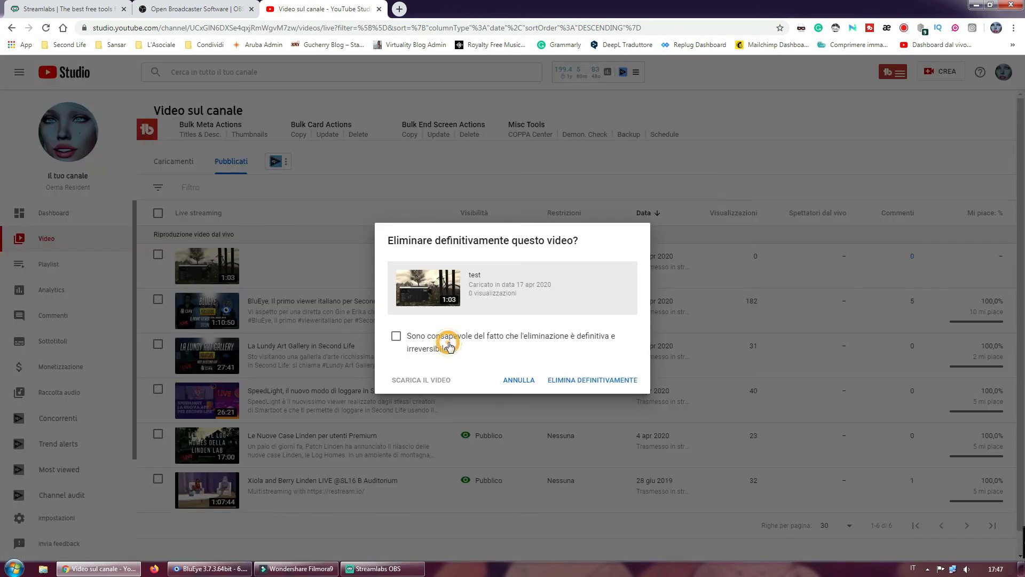
pyautogui.click(586, 383)
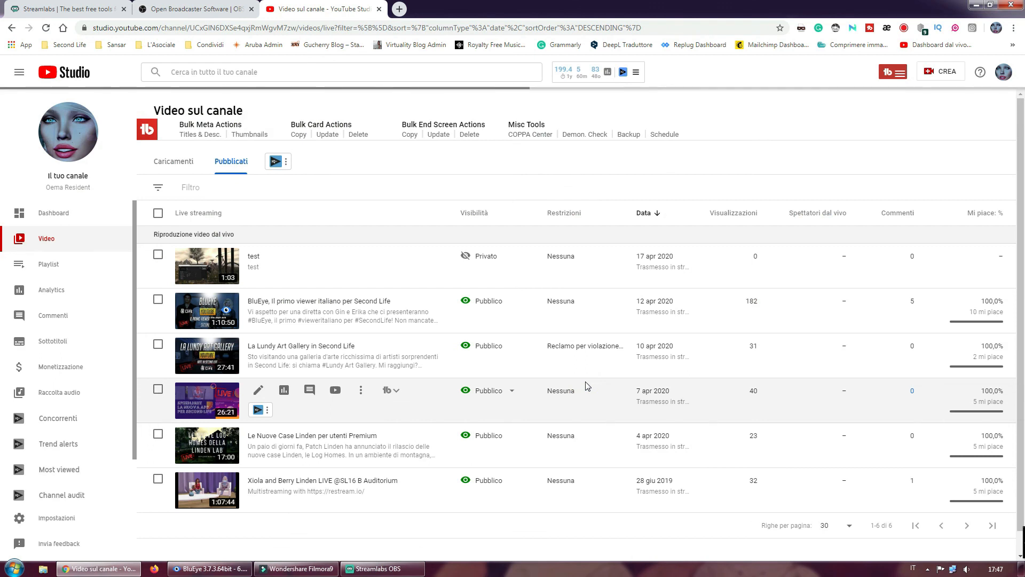
# Switch to the BluEye viewer window and on to Wondershare Filmora9
pyautogui.click(209, 570)
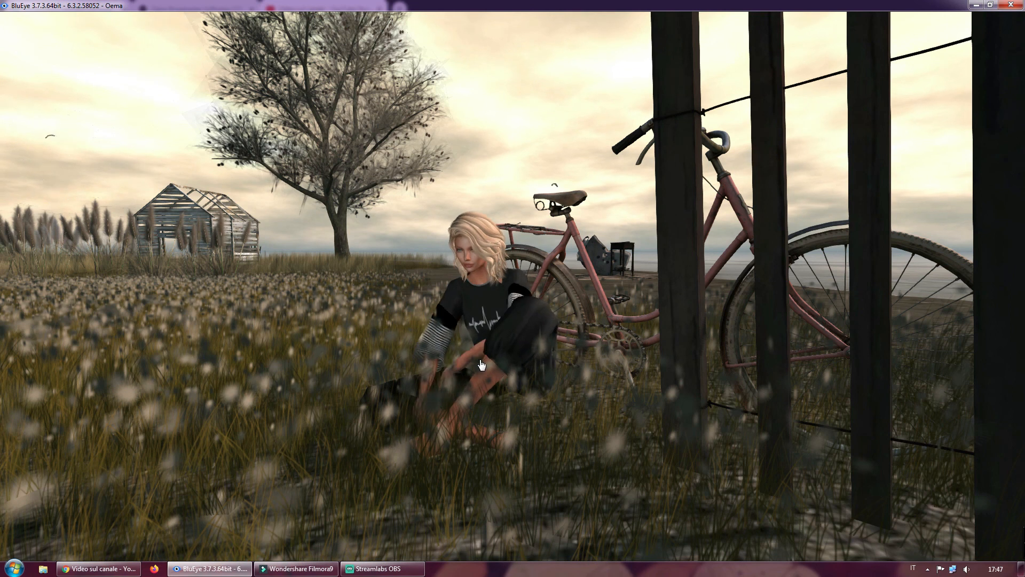
pyautogui.click(296, 569)
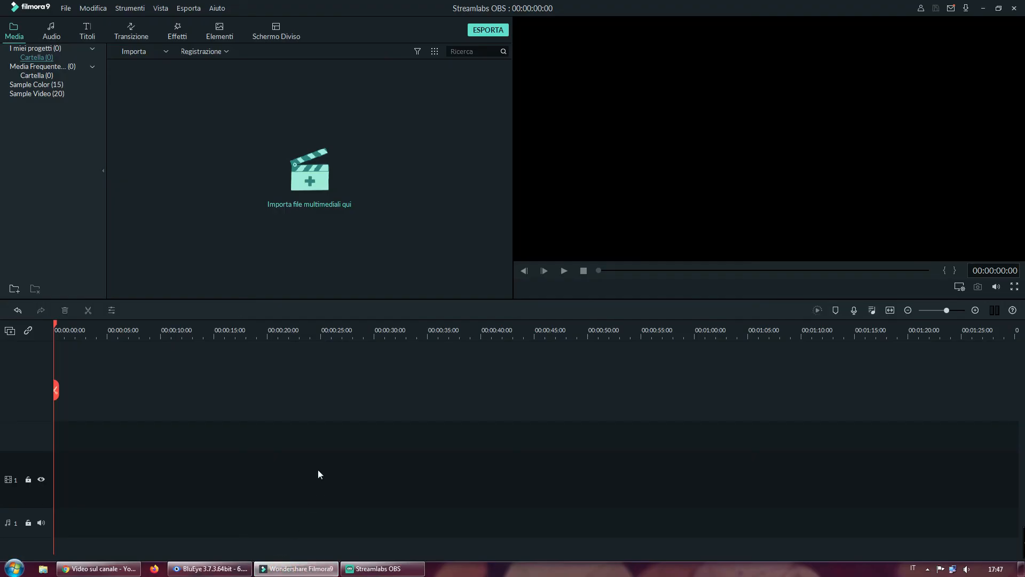